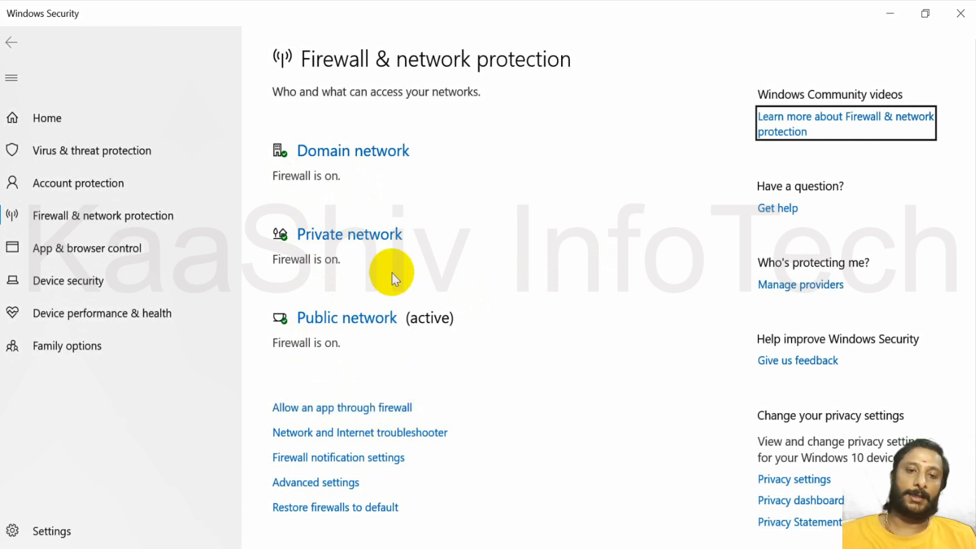
Step: Switch Windows Defender Firewall off and back on for the private network, and return to the firewall overview
left_click(360, 238)
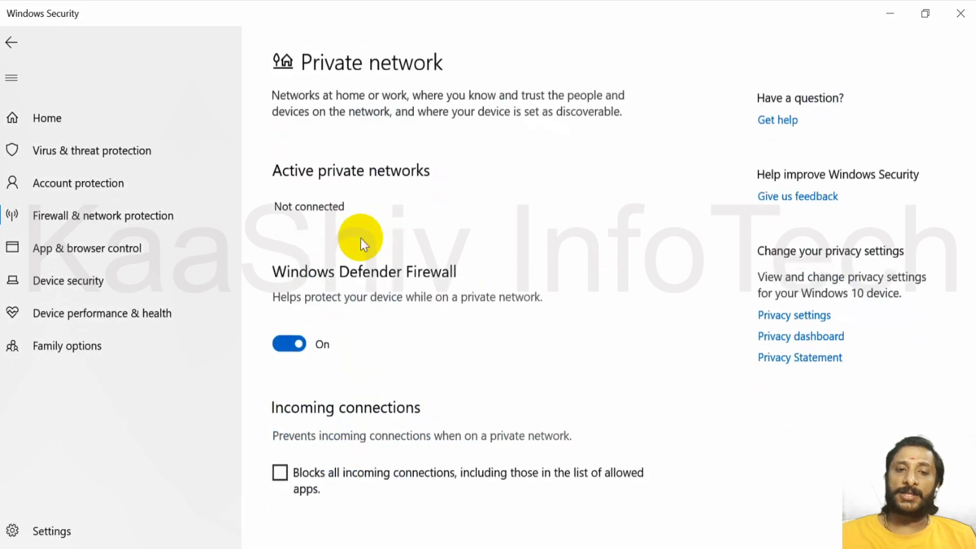
left_click(287, 341)
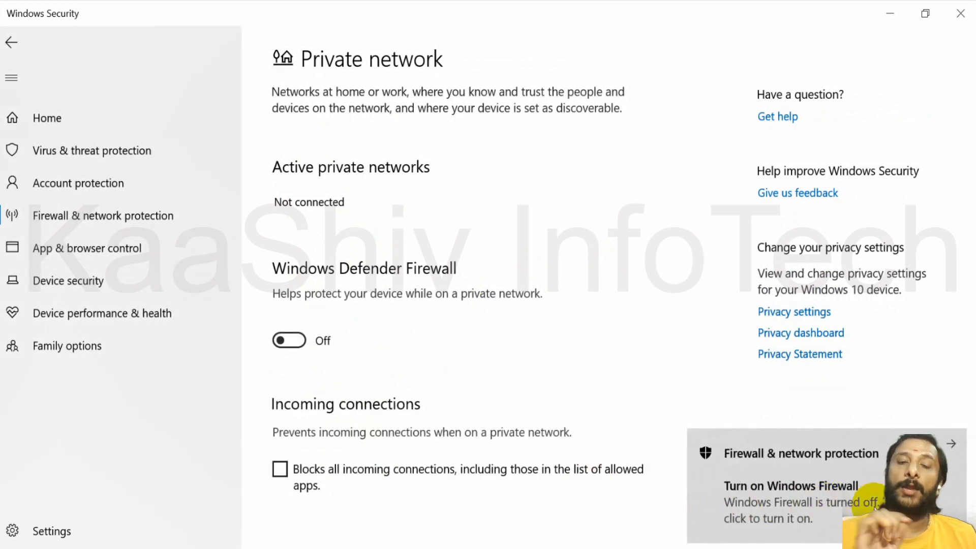
left_click(294, 357)
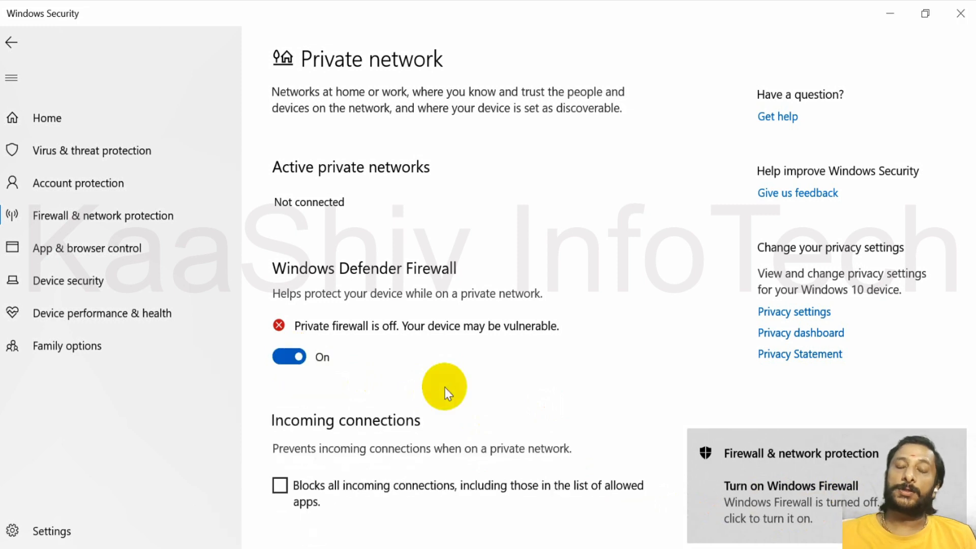
left_click(16, 43)
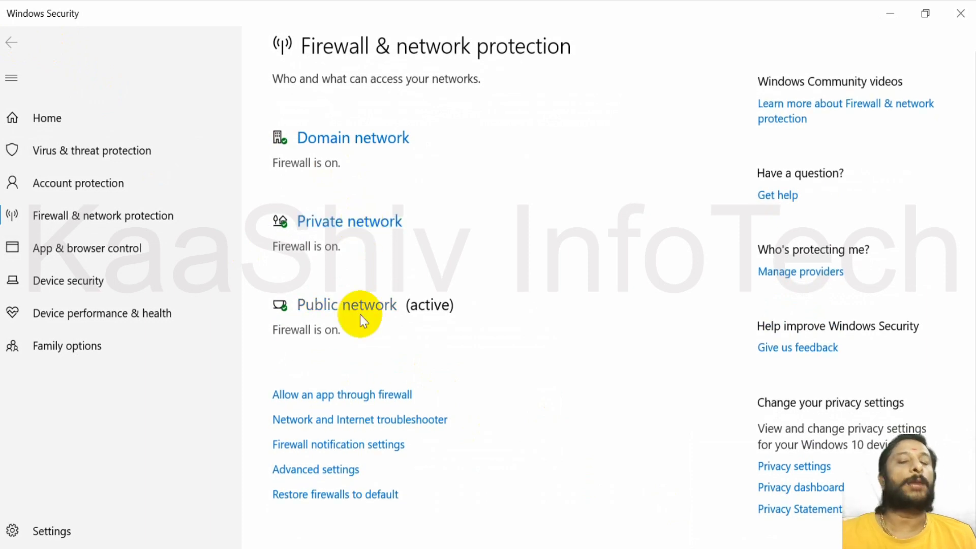
Step: View the firewall notification settings, and look through the full list of apps allowed through Windows Defender Firewall
left_click(357, 445)
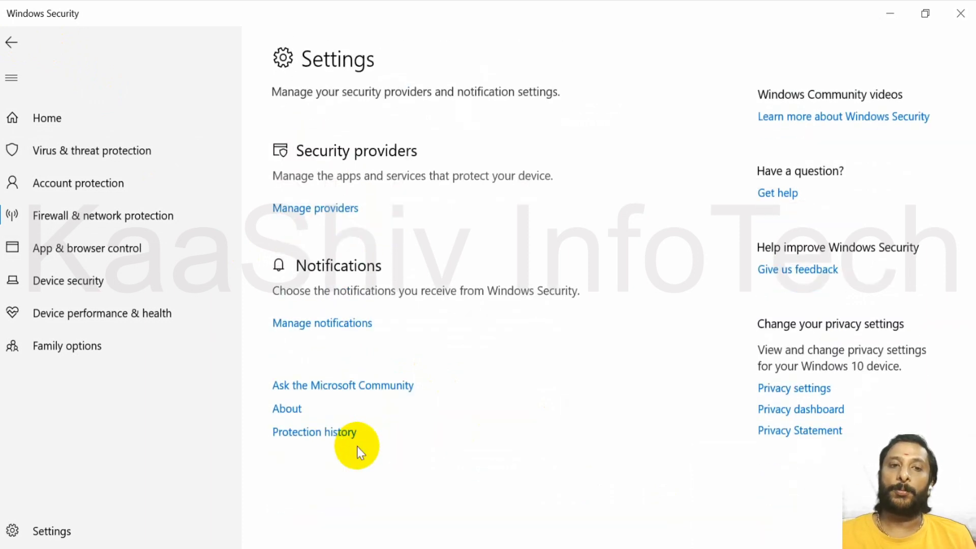
left_click(11, 43)
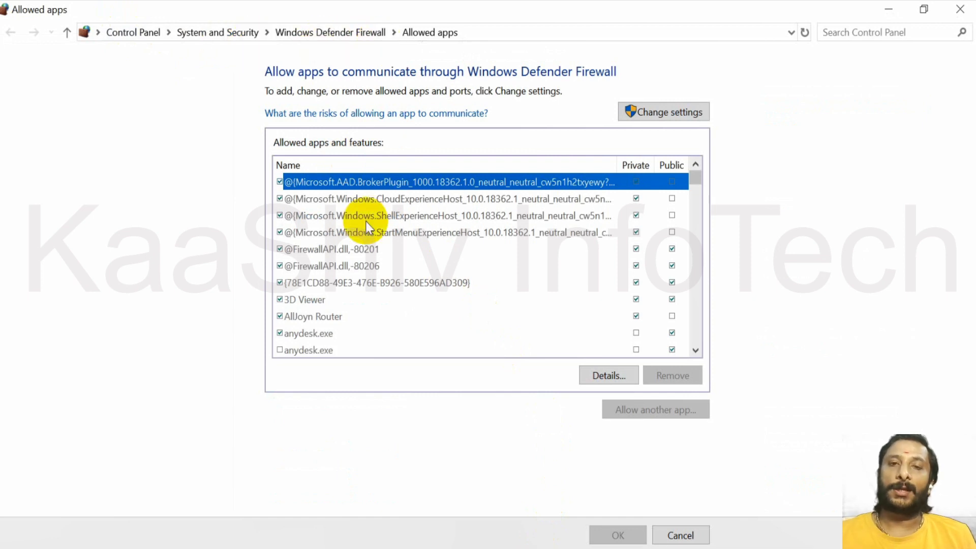
left_click(352, 284)
scroll(352, 287, "down", 20)
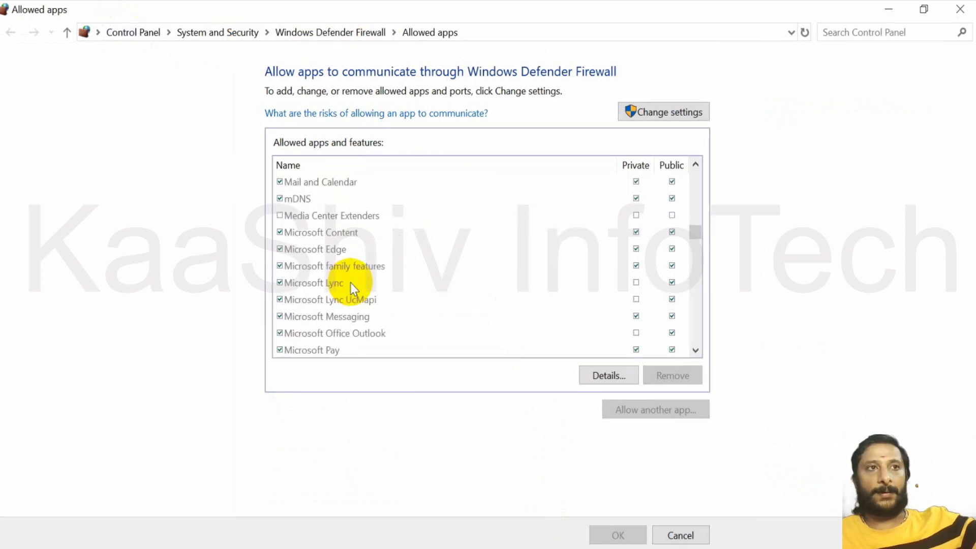
scroll(349, 285, "down", 6)
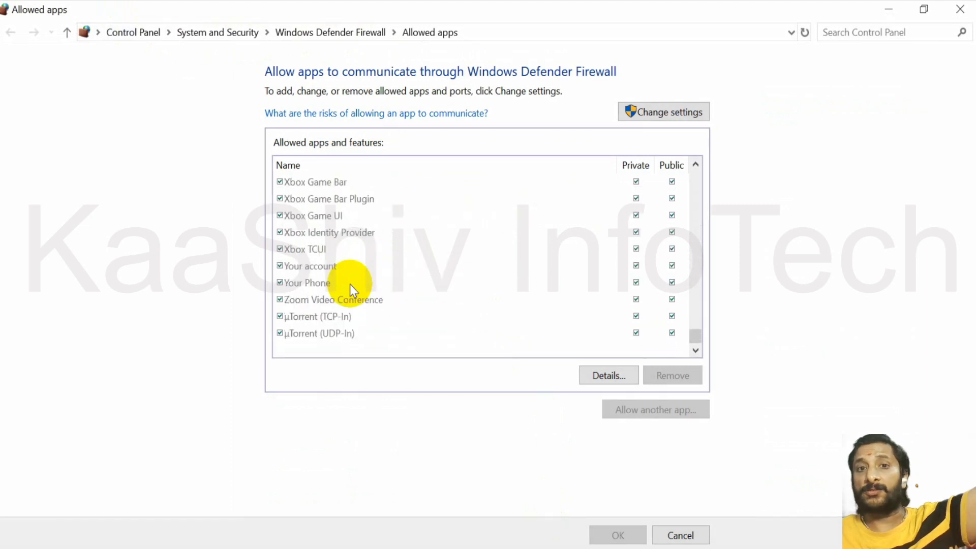
scroll(349, 285, "up", 20)
scroll(350, 284, "up", 20)
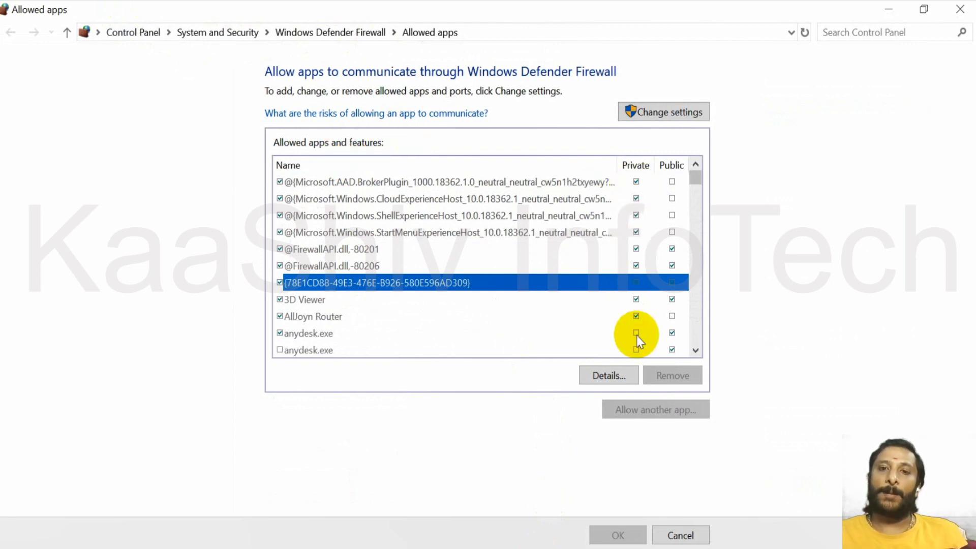
Step: Inspect the details of the Microsoft.AAD.BrokerPlugin entry among the allowed apps, and close the Allowed apps window
left_click(672, 183)
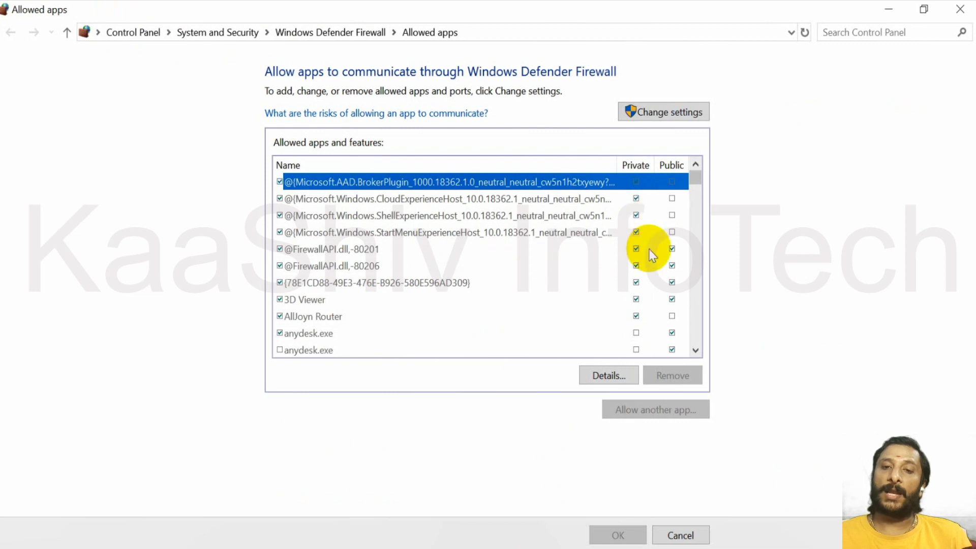
left_click(613, 375)
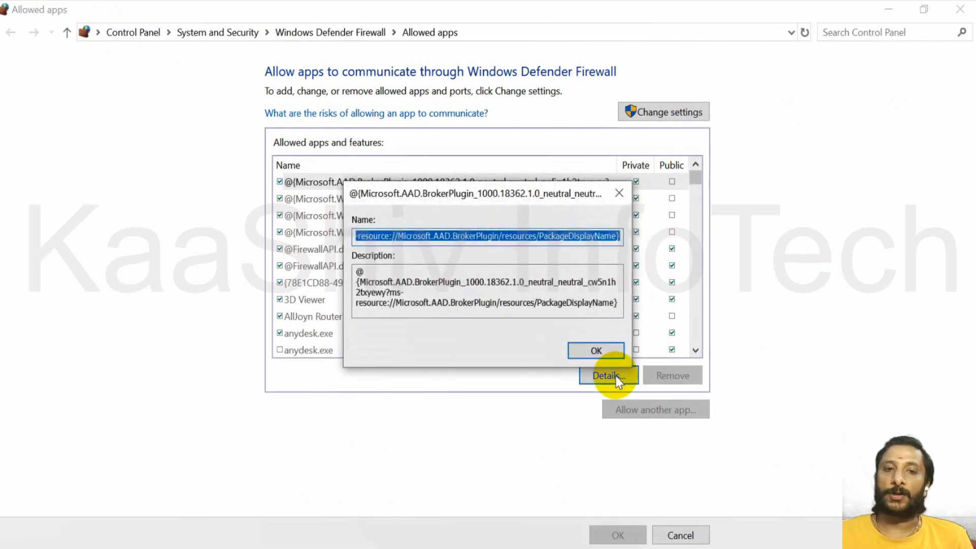
left_click(581, 356)
scroll(470, 279, "down", 5)
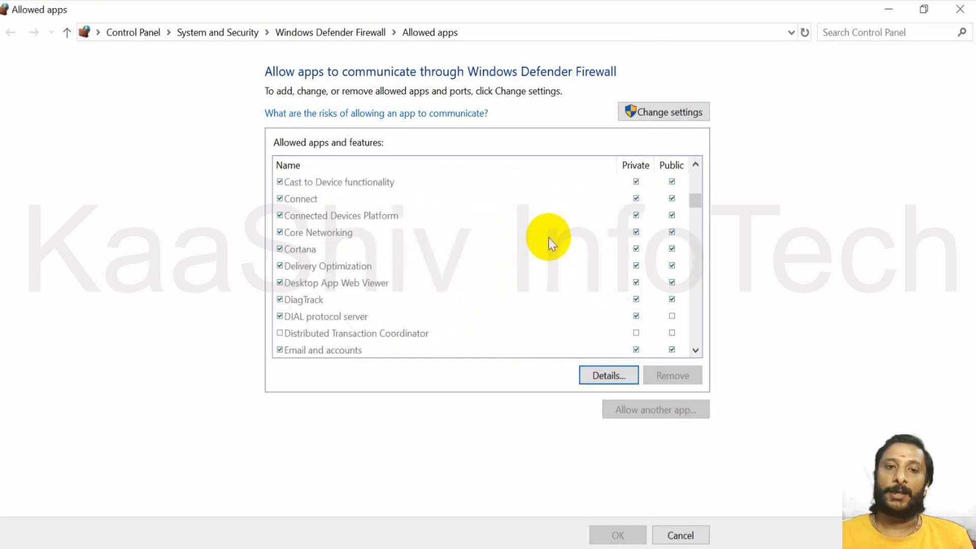
left_click(960, 9)
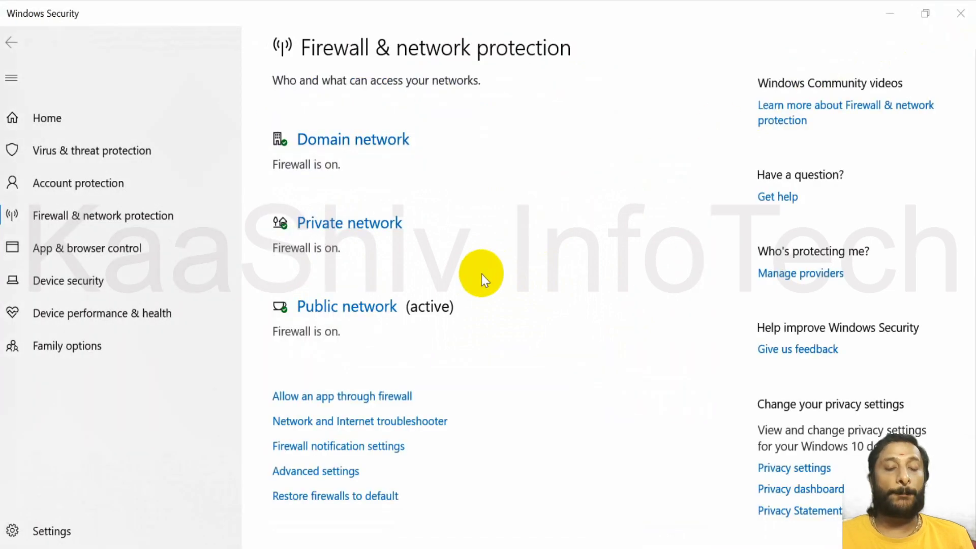
Step: Open the network and internet troubleshooting page and expand the Internet Connections, Playing Audio, Printer and Windows Update troubleshooters one by one
left_click(379, 424)
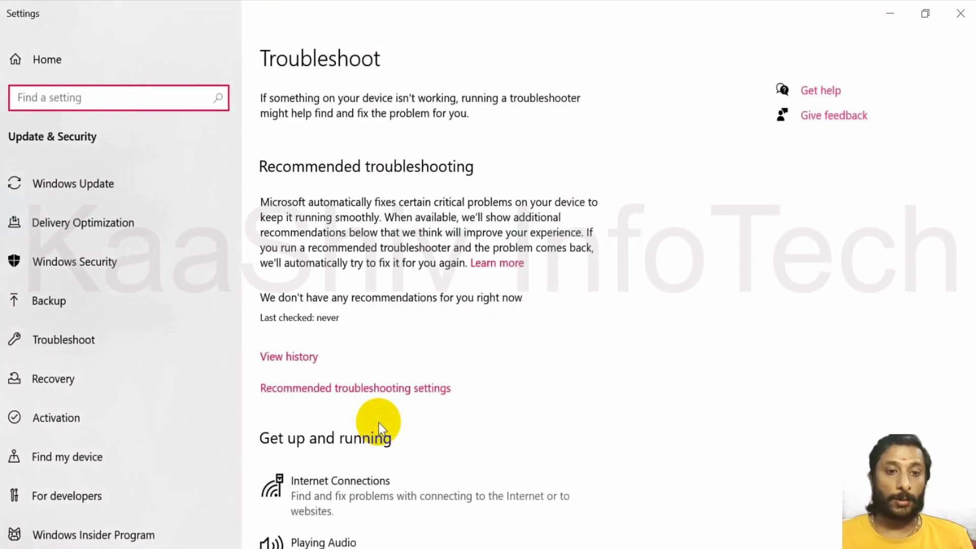
scroll(379, 426, "down", 5)
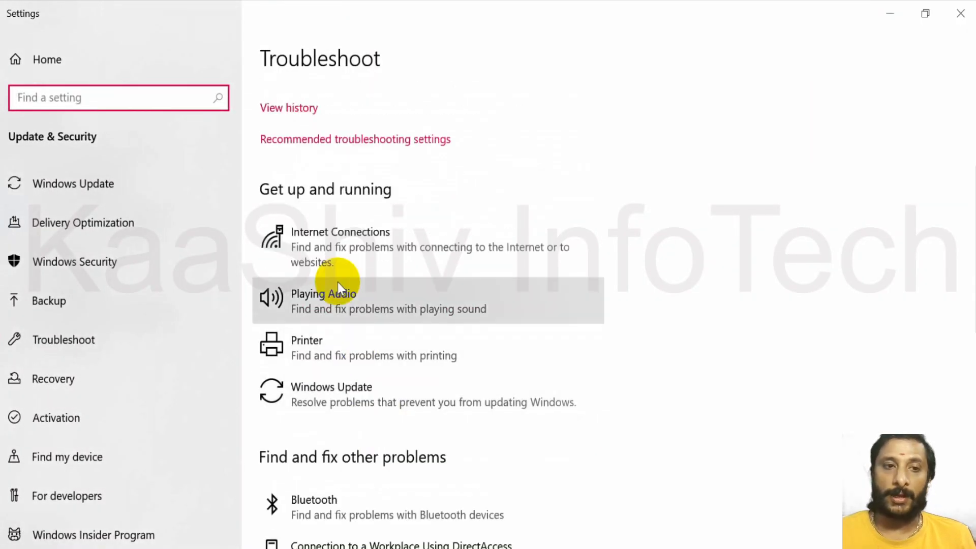
left_click(326, 232)
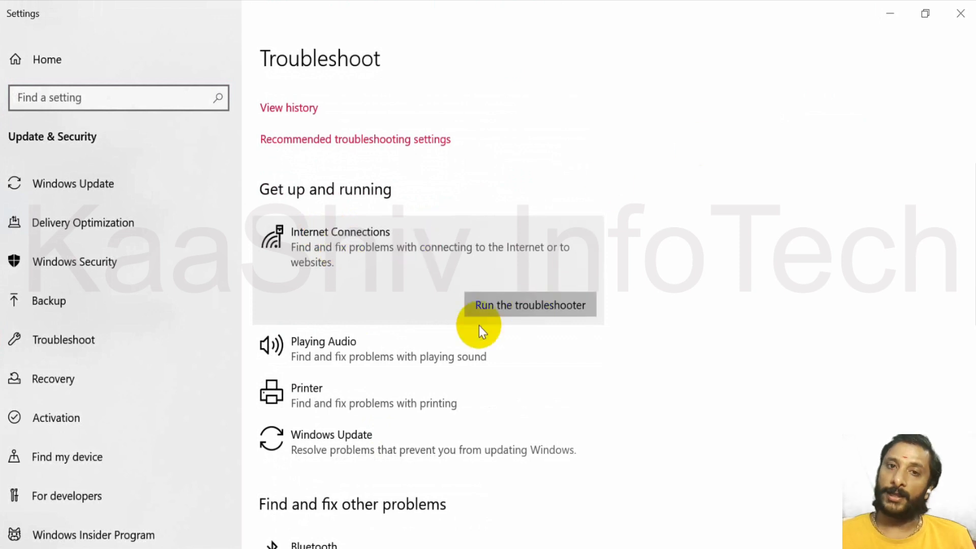
left_click(416, 348)
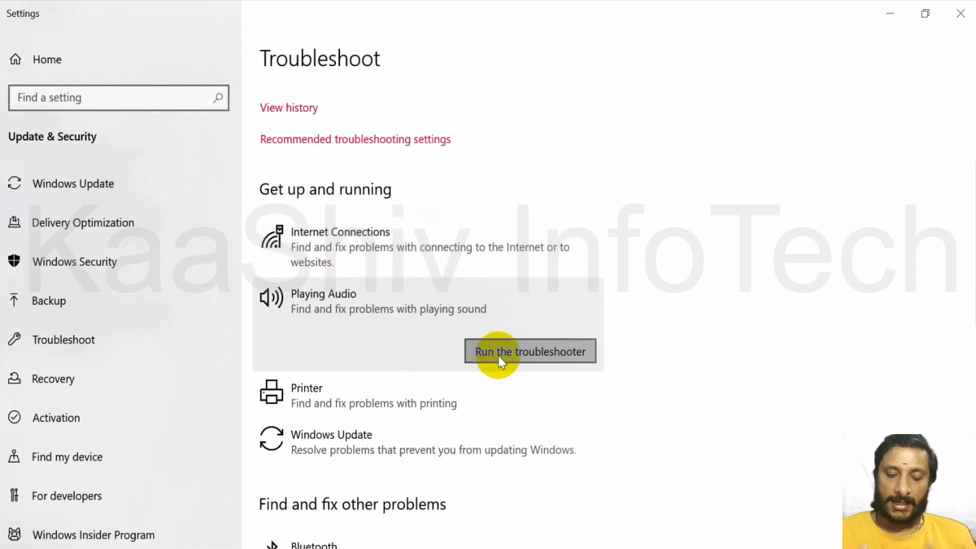
left_click(401, 389)
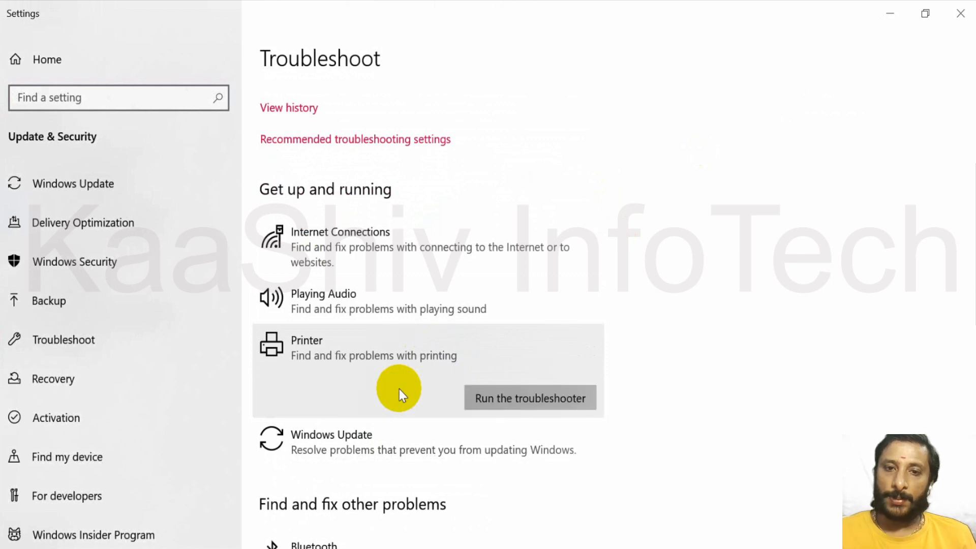
scroll(399, 389, "down", 2)
left_click(395, 366)
scroll(394, 366, "down", 2)
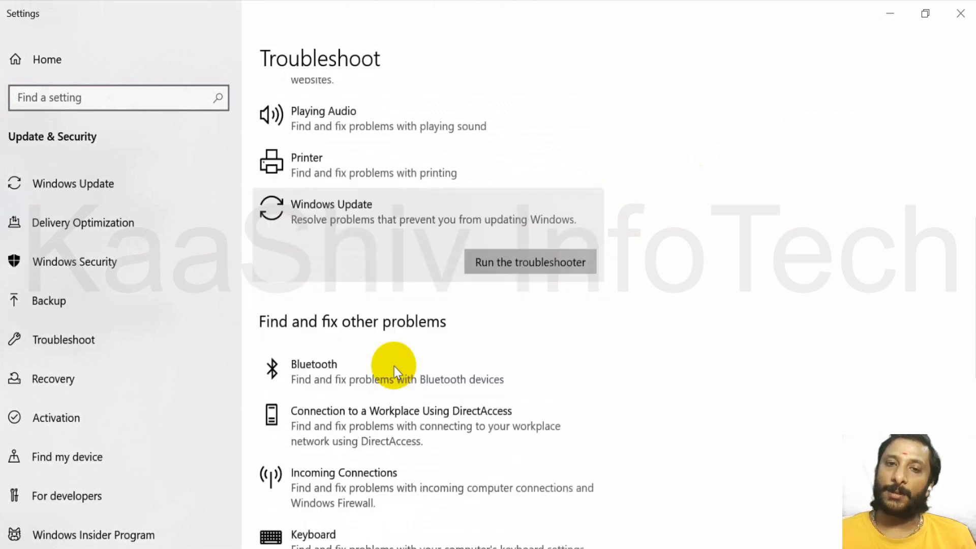
Step: Expand the Bluetooth, Connection to a Workplace Using DirectAccess and Incoming Connections troubleshooters in turn
scroll(394, 366, "down", 1)
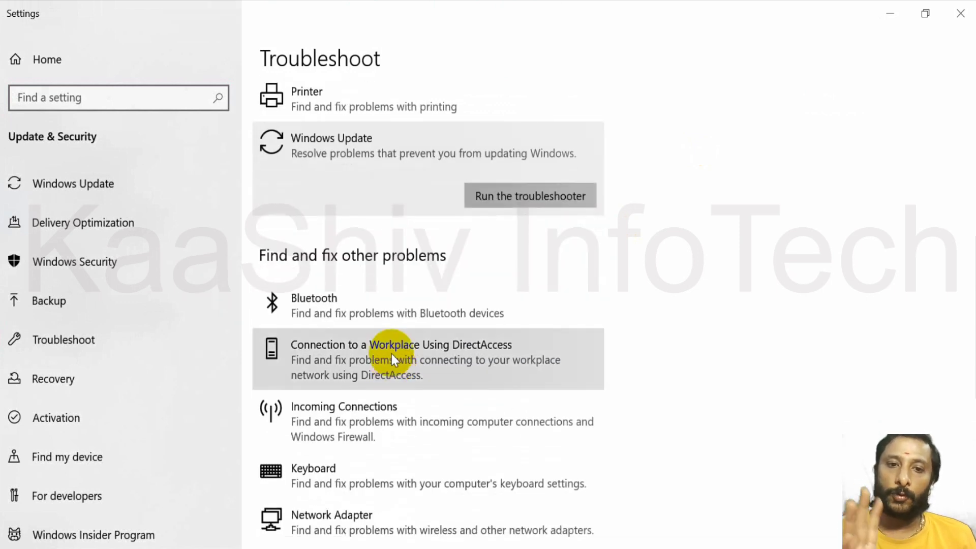
left_click(383, 309)
scroll(383, 310, "down", 1)
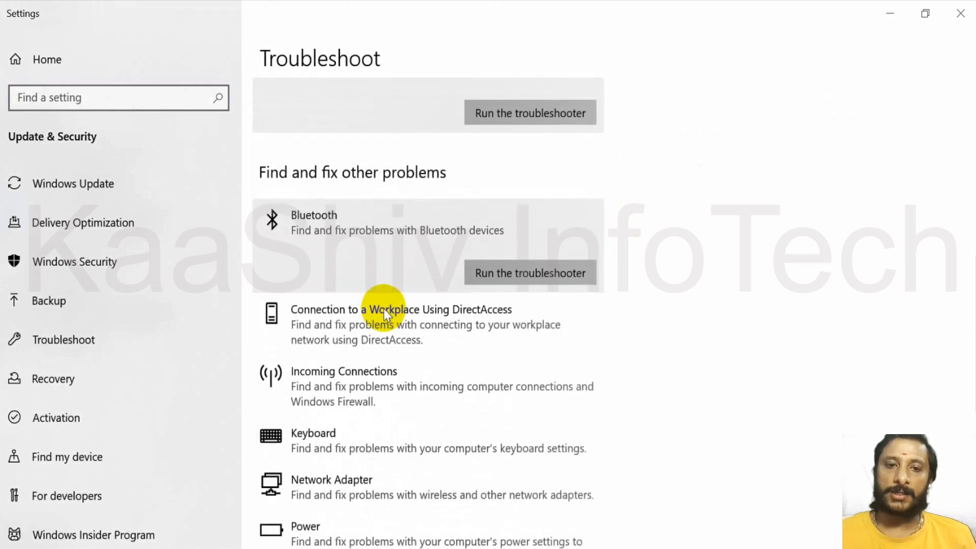
left_click(383, 309)
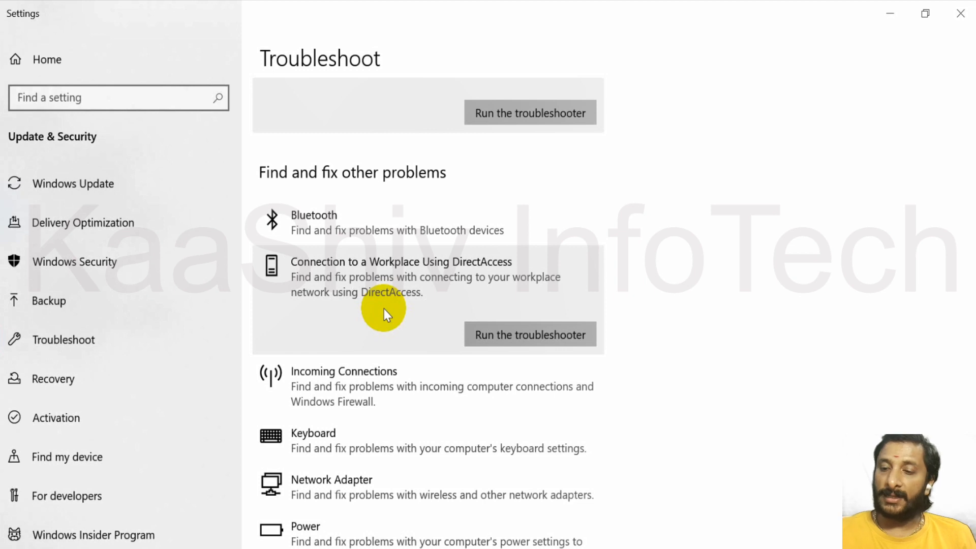
scroll(383, 309, "down", 1)
left_click(383, 309)
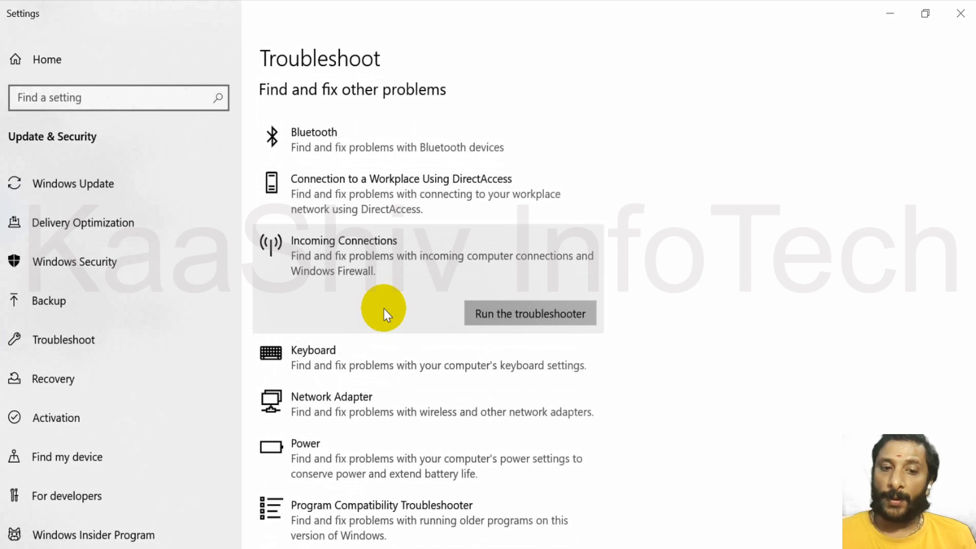
Step: Expand the Keyboard, Network Adapter, Power and Program Compatibility troubleshooters in turn
scroll(383, 309, "down", 2)
left_click(377, 199)
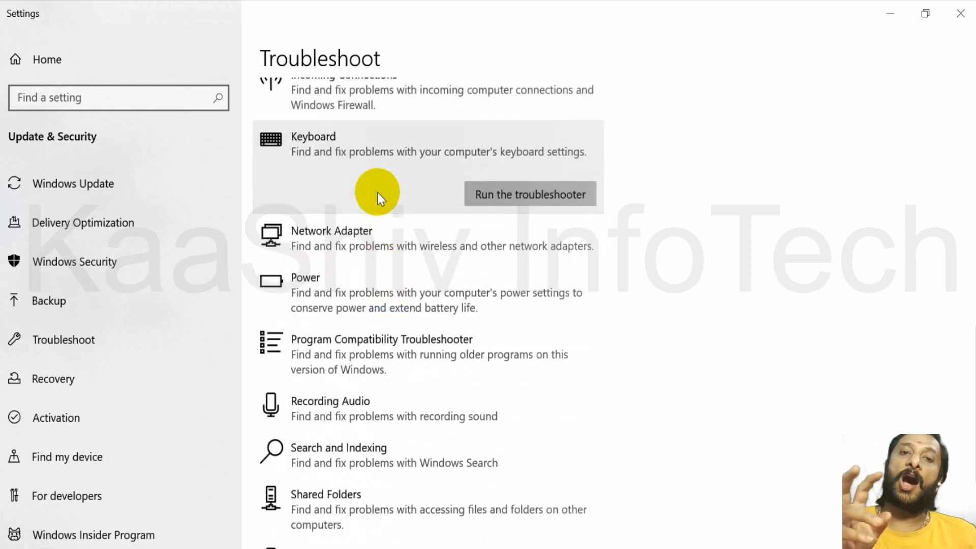
left_click(374, 244)
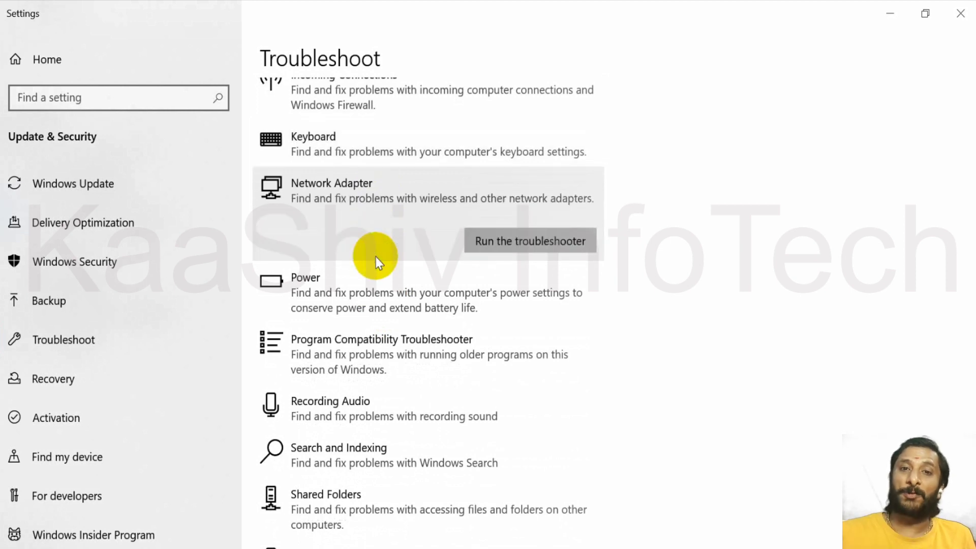
left_click(381, 288)
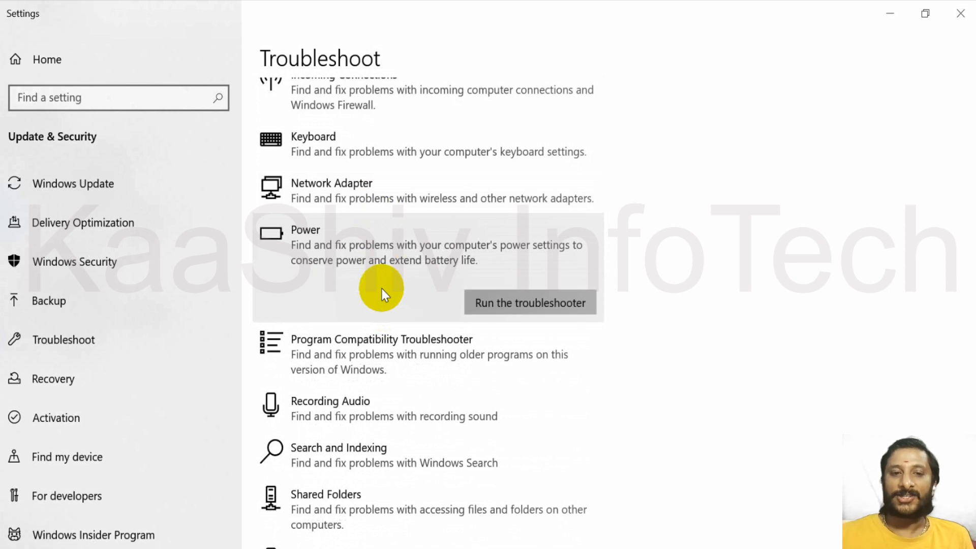
left_click(381, 348)
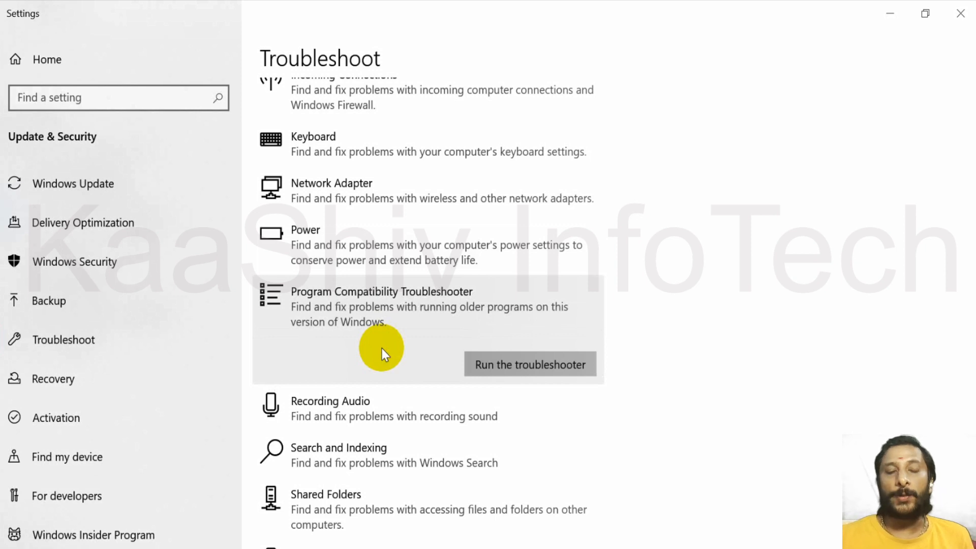
Step: Expand the Recording Audio troubleshooter and the Search and Indexing troubleshooter to view their options
scroll(381, 347, "down", 2)
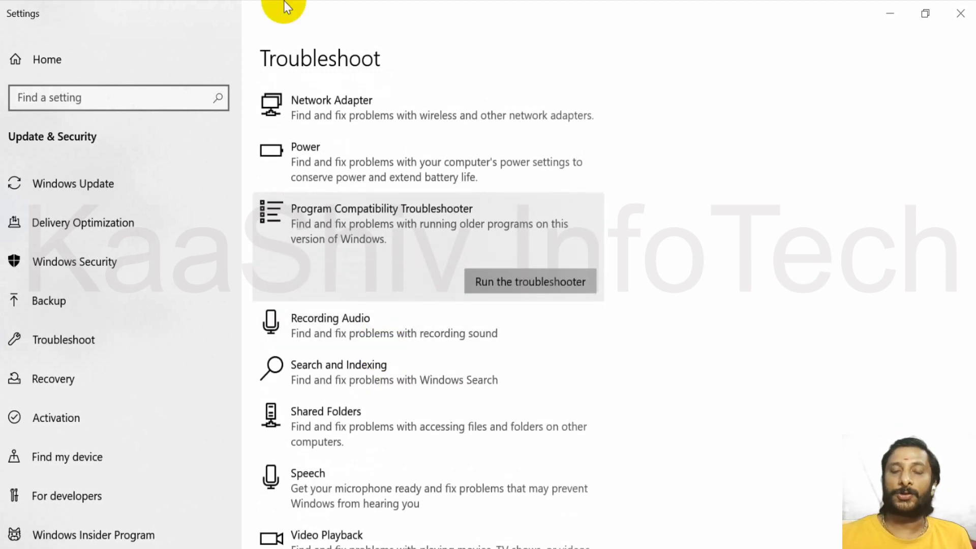
left_click(354, 337)
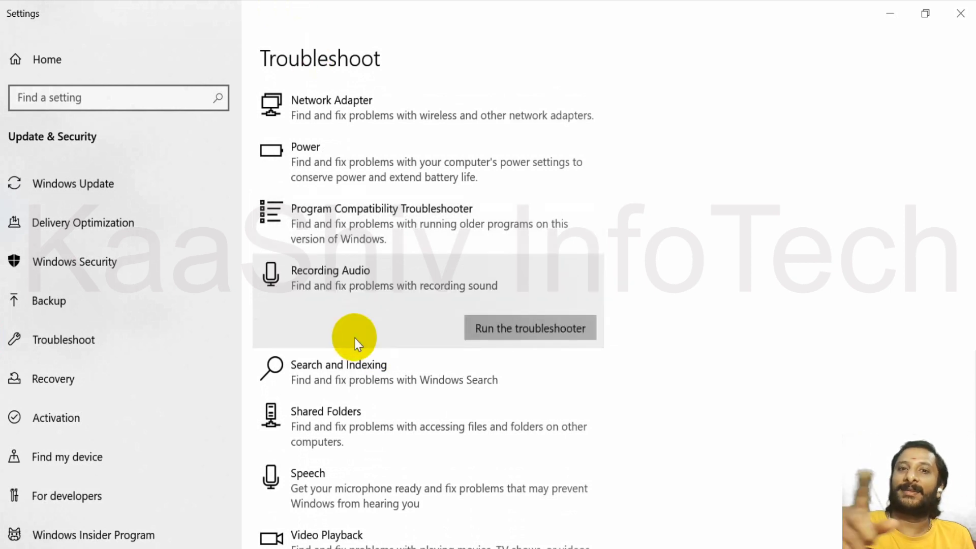
left_click(361, 374)
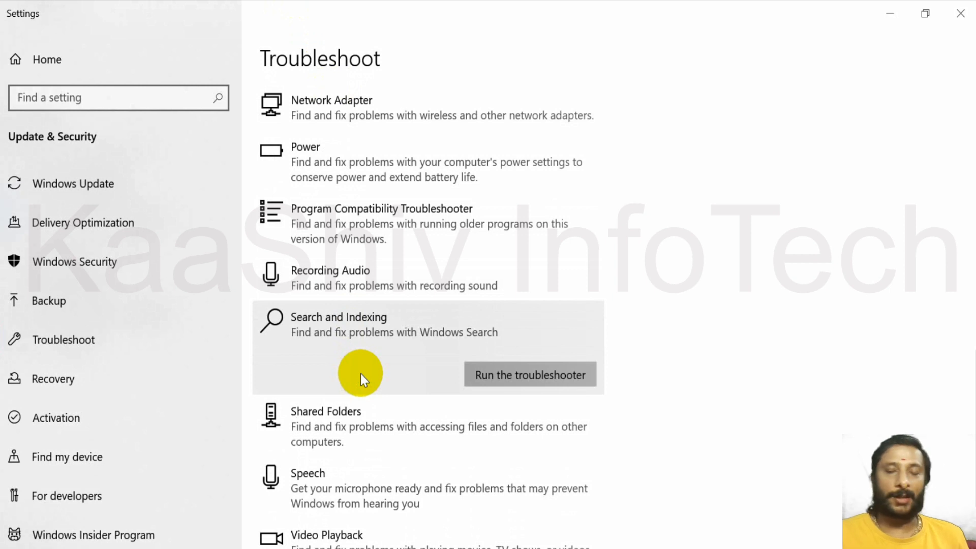
Step: Expand the Shared Folders, Speech, Video Playback and Windows Store Apps troubleshooters, and return to the Get up and running group
scroll(361, 373, "down", 3)
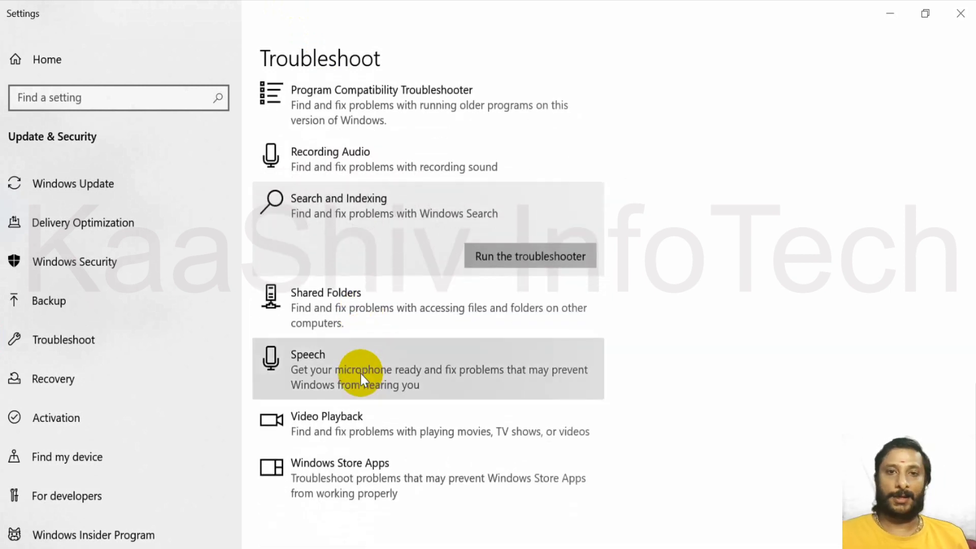
left_click(355, 321)
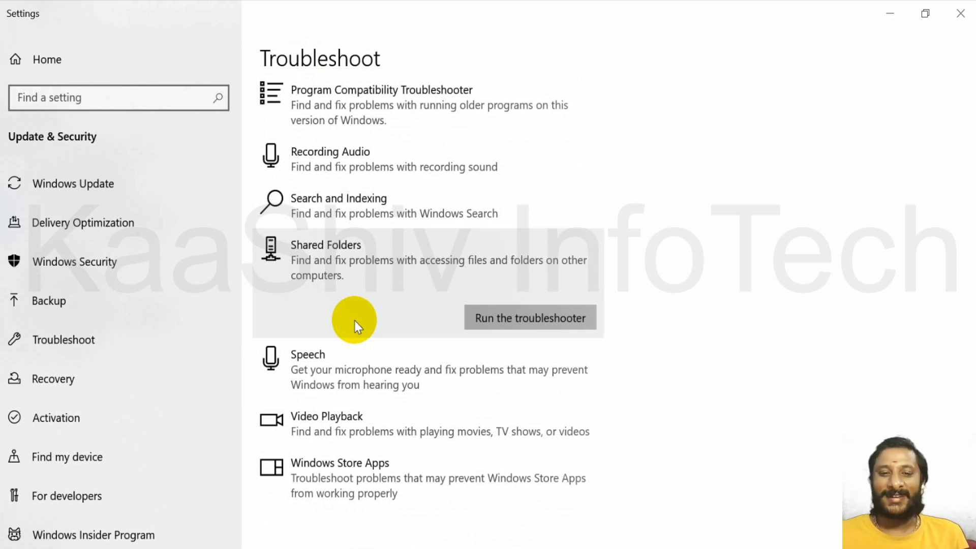
left_click(351, 360)
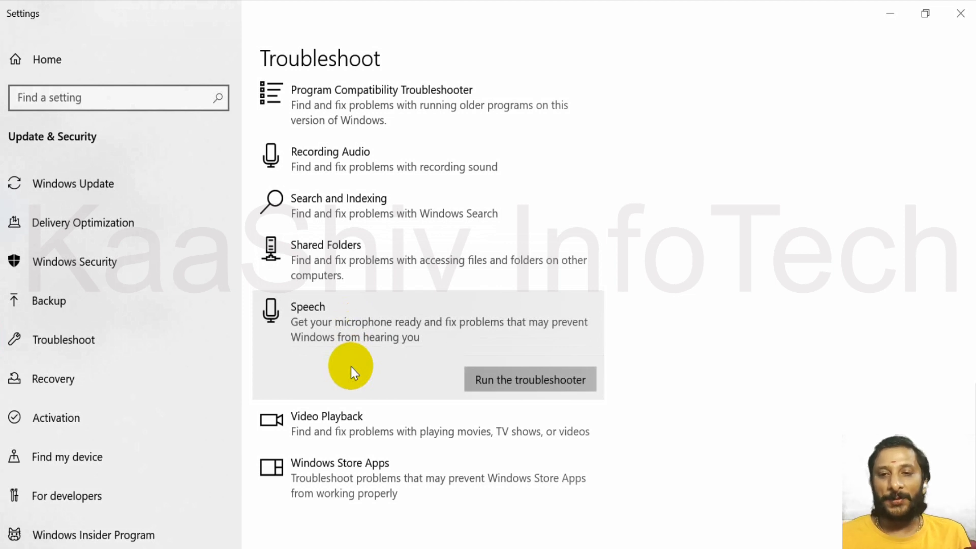
left_click(359, 427)
left_click(359, 481)
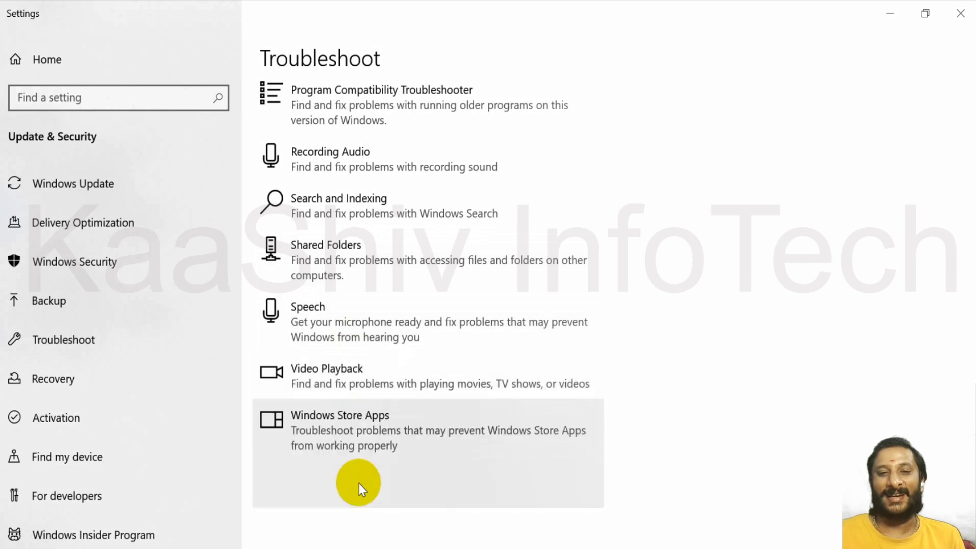
scroll(405, 356, "up", 10)
scroll(409, 319, "up", 8)
scroll(409, 319, "down", 5)
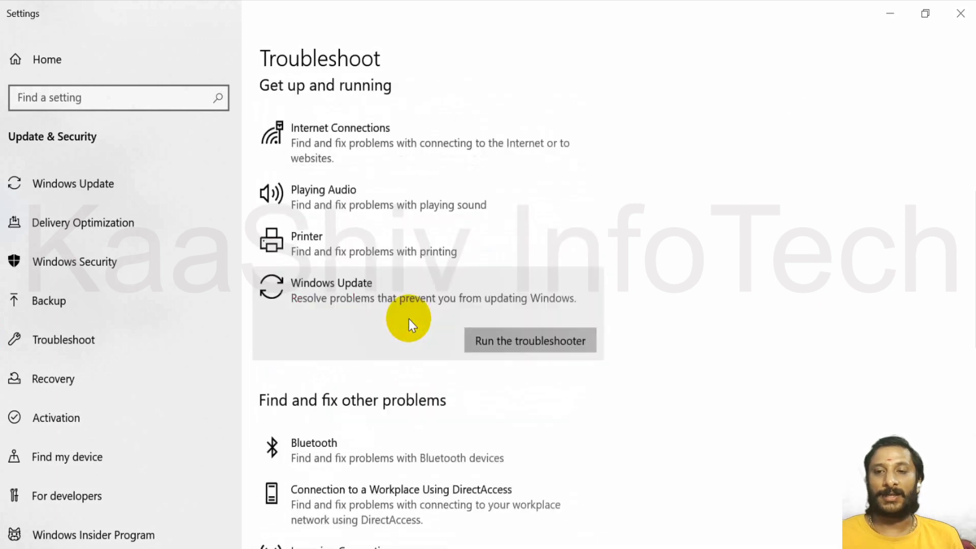
Step: Expand the Internet Connections, Playing Audio and Printer troubleshooters in the Get up and running group in turn
scroll(408, 319, "up", 2)
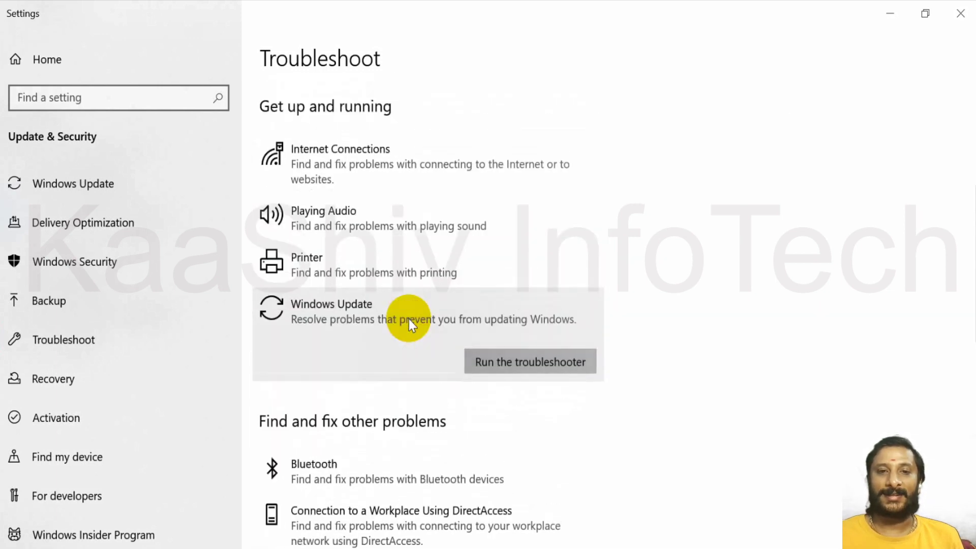
left_click(388, 160)
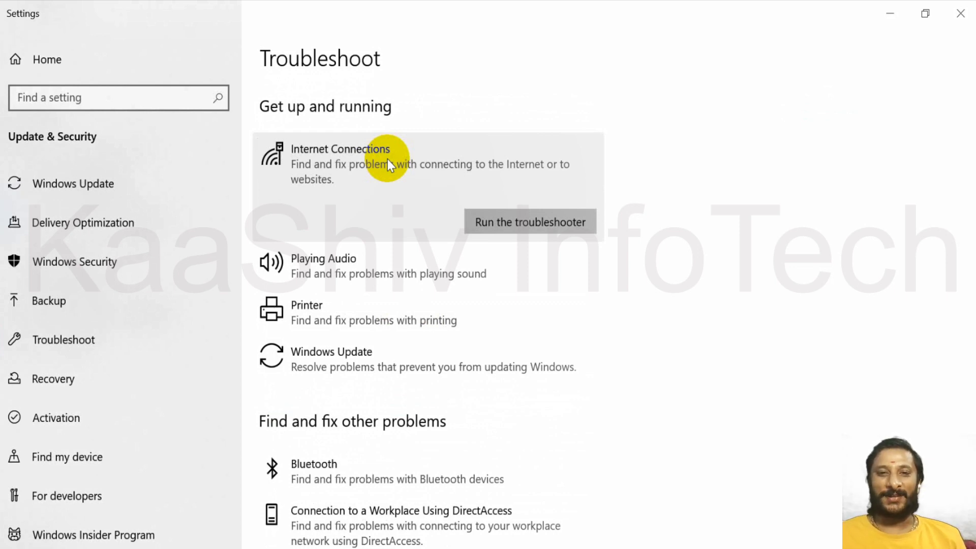
left_click(387, 261)
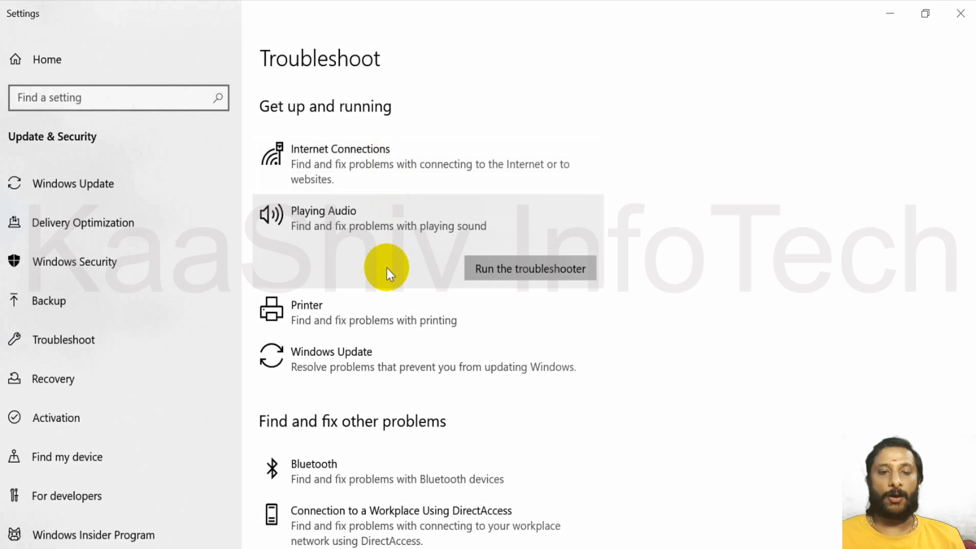
left_click(382, 324)
Step: Run the Playing Audio troubleshooter and agree to open Audio Enhancements
left_click(381, 240)
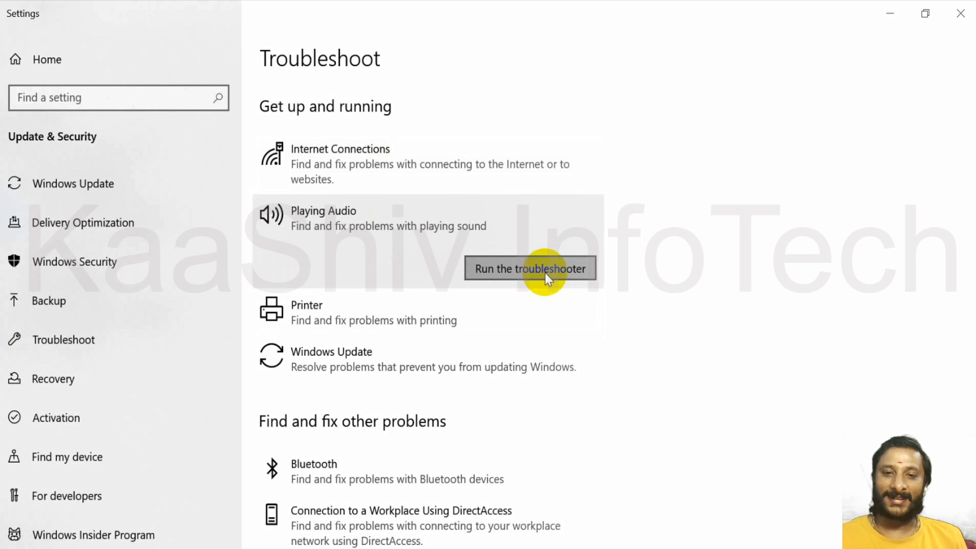
left_click(545, 273)
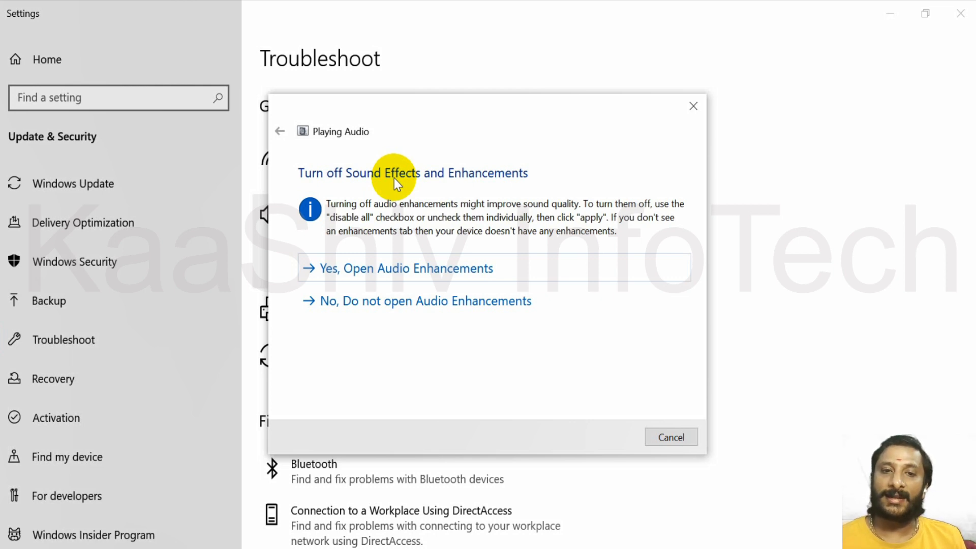
left_click(377, 275)
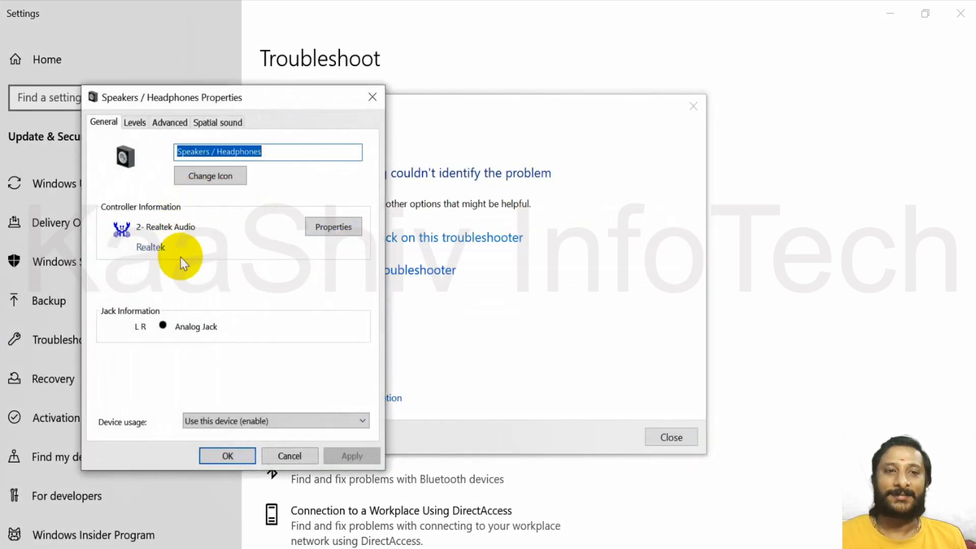
Step: Raise the Speakers / Headphones level to 39 and check the channel balance
left_click(147, 125)
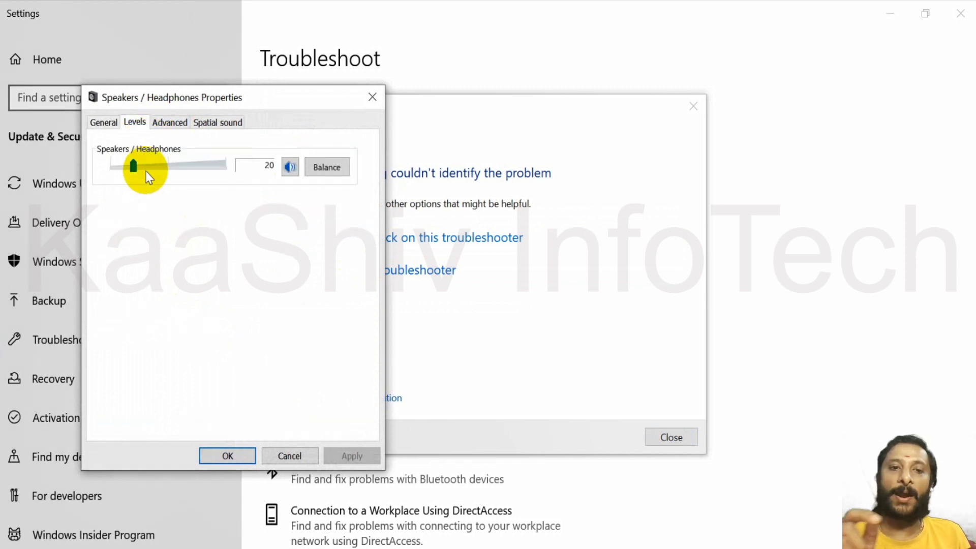
left_click_drag(133, 172, 156, 175)
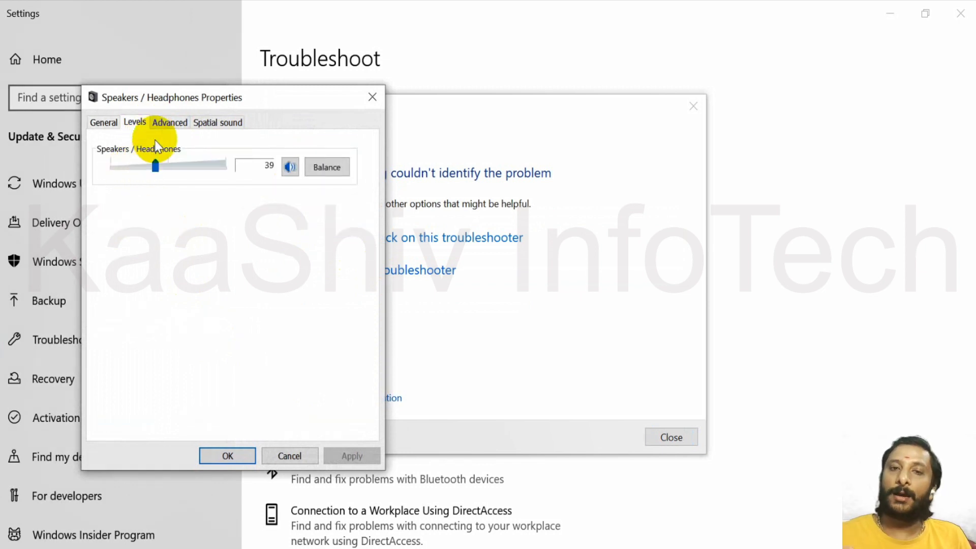
left_click(325, 168)
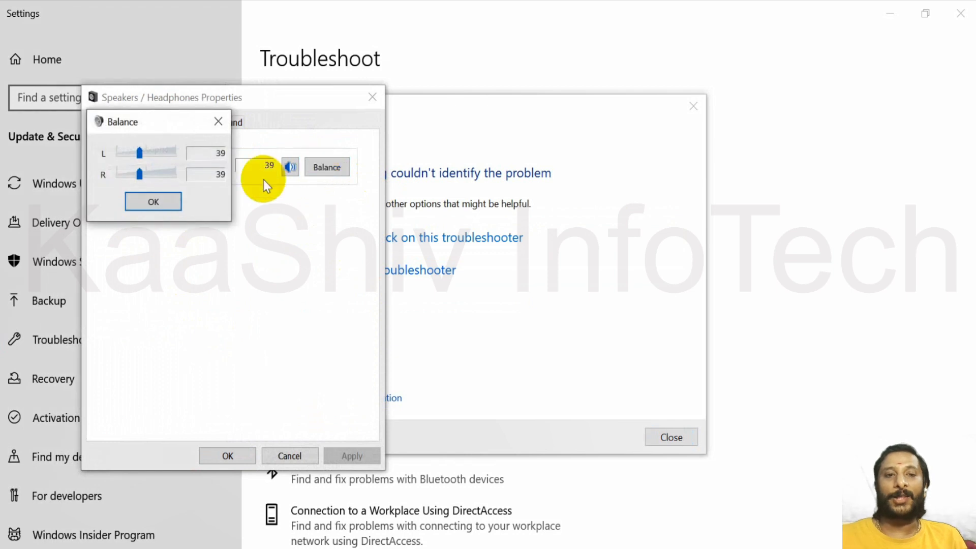
left_click(219, 122)
Step: View the available default formats in the speakers' advanced properties and play the test sound
left_click(182, 123)
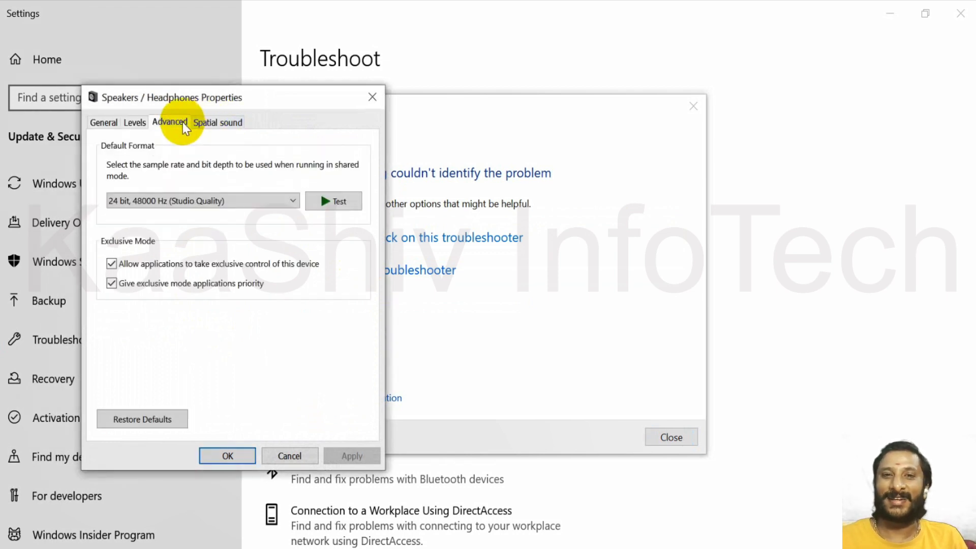
left_click(259, 200)
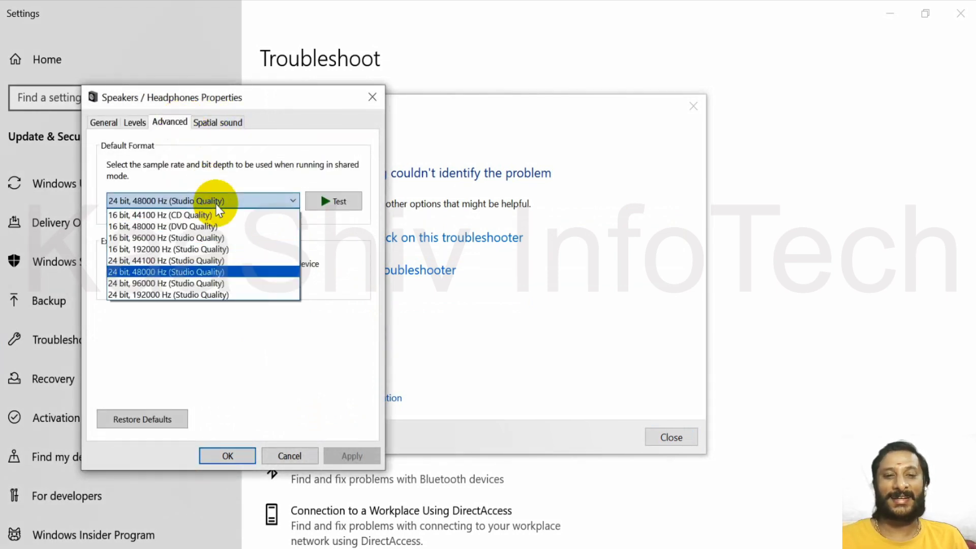
left_click(218, 203)
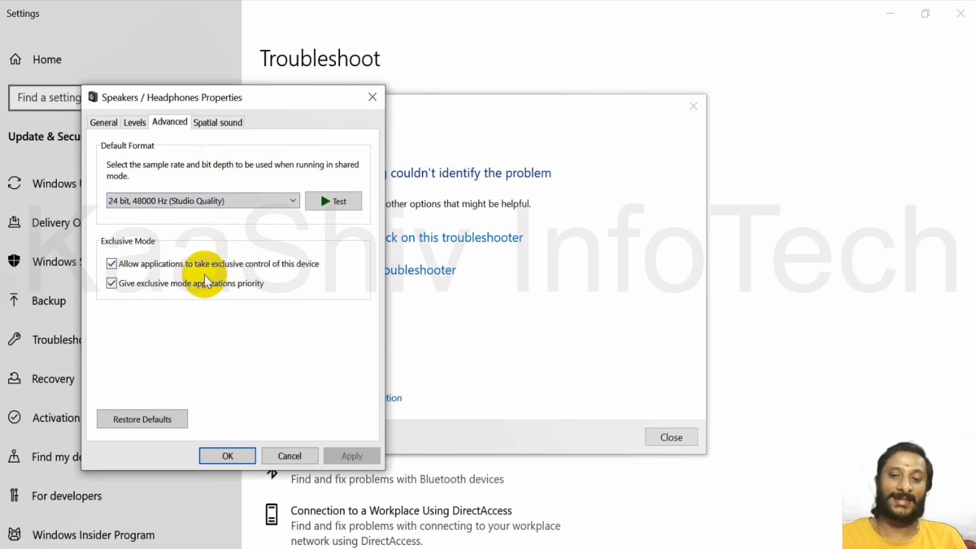
left_click(334, 200)
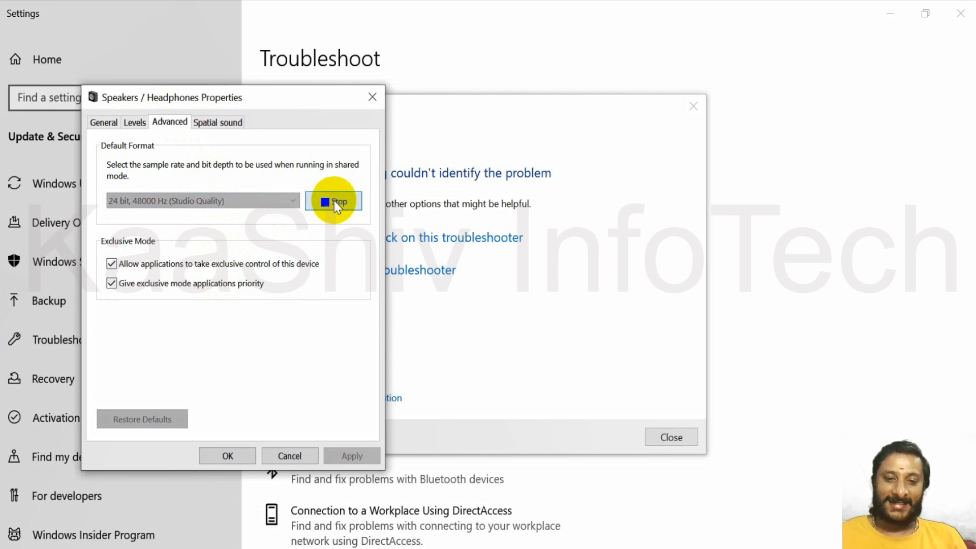
Step: View the spatial sound format choices, then cancel the speaker properties and close the Playing Audio troubleshooter
left_click(214, 126)
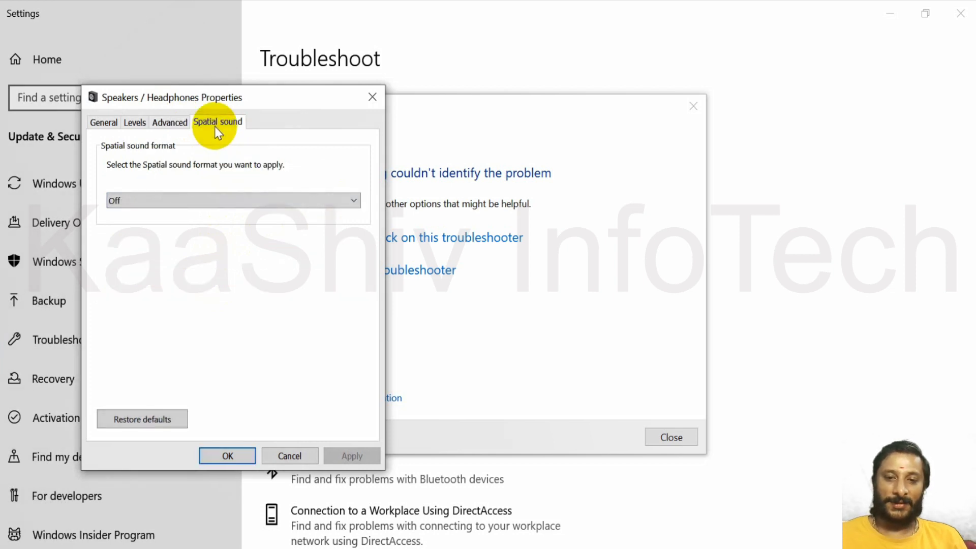
left_click(217, 198)
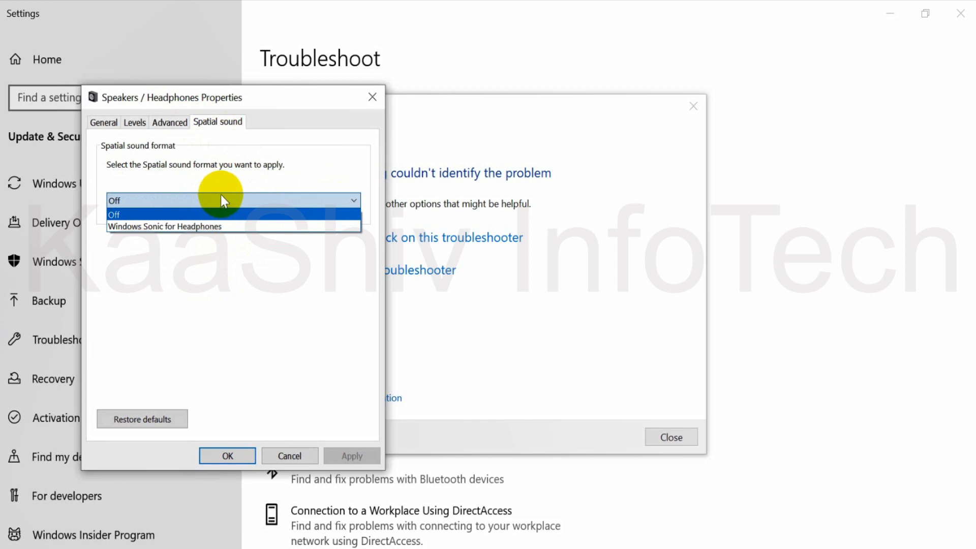
left_click(221, 196)
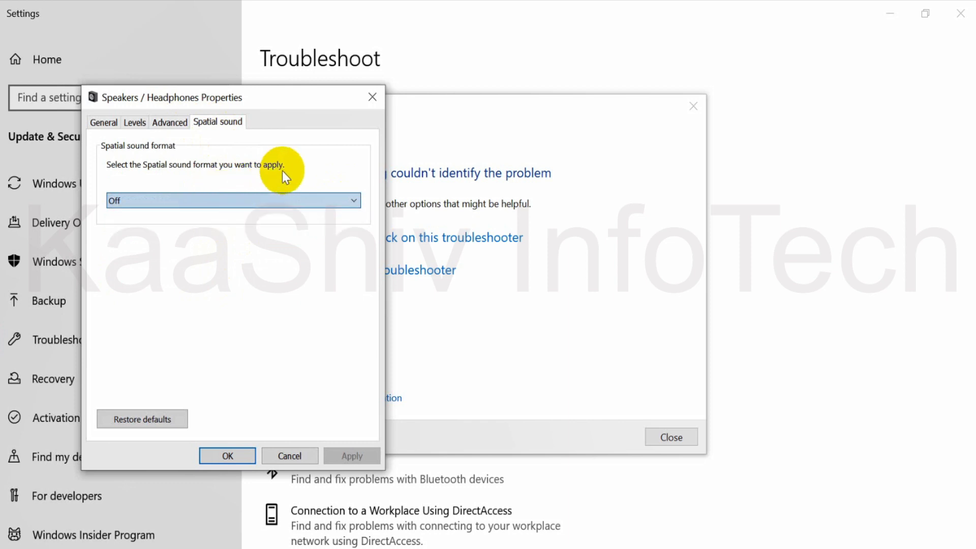
left_click(291, 457)
left_click(675, 431)
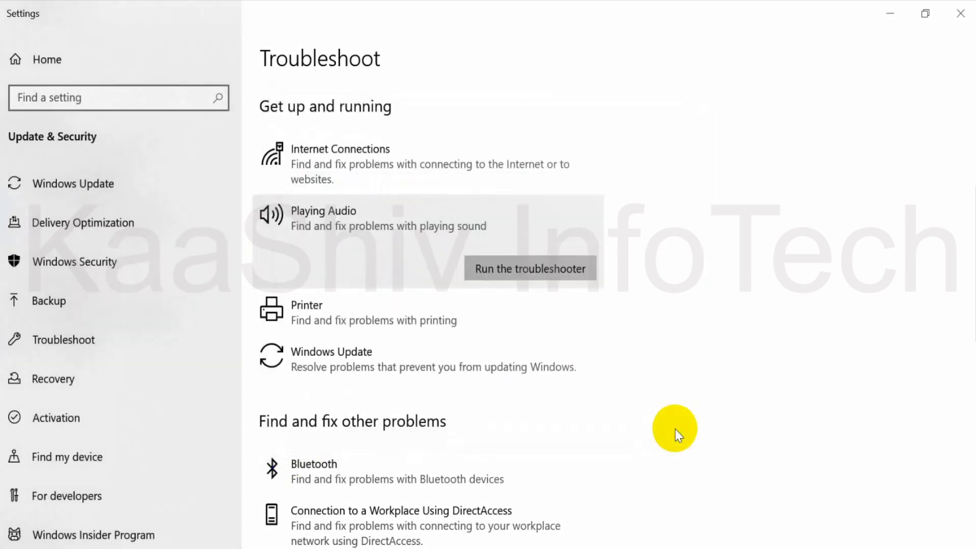
Step: Expand the Printer and Windows Update troubleshooters in turn to view their run options
scroll(529, 319, "down", 2)
left_click(423, 242)
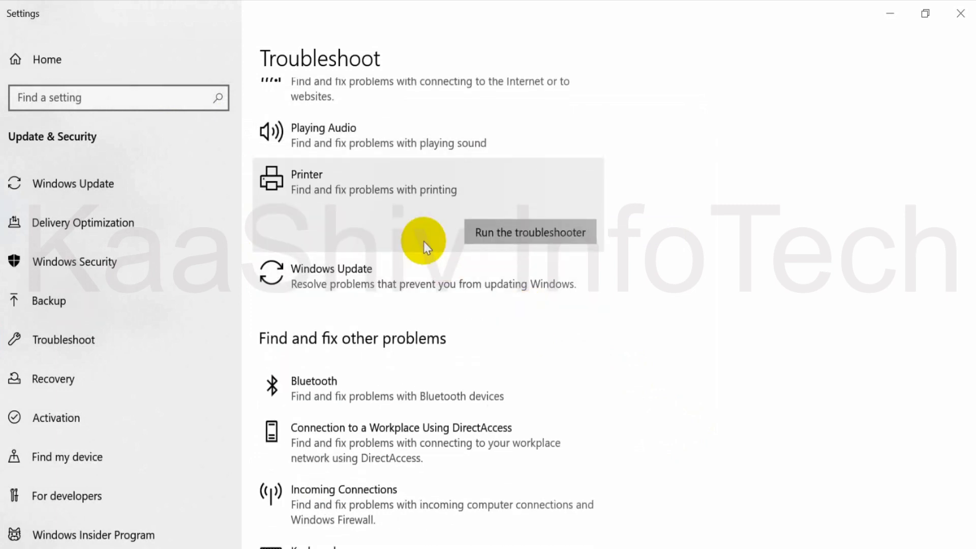
left_click(412, 279)
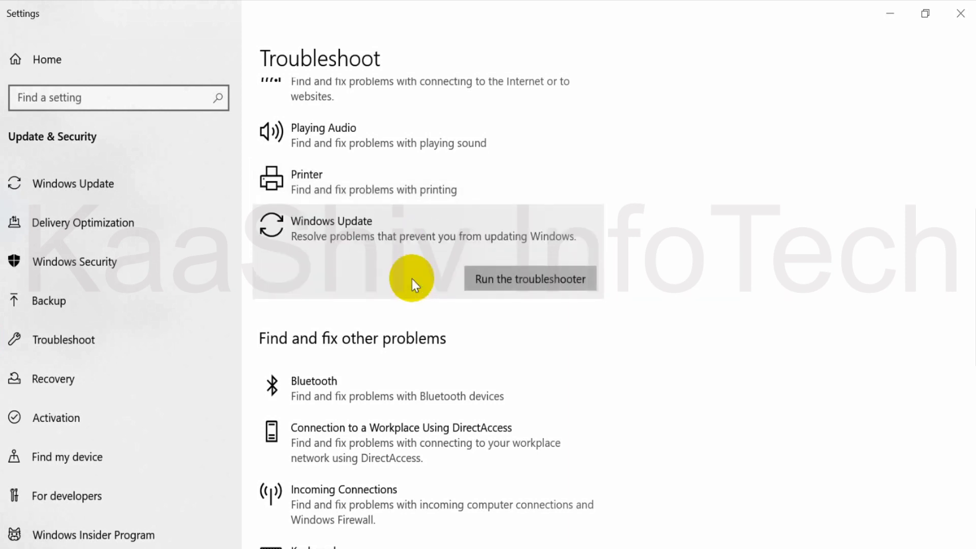
Step: Go to the Windows Update page, pause updates for 7 days and extend the pause by 7 more days
left_click(114, 184)
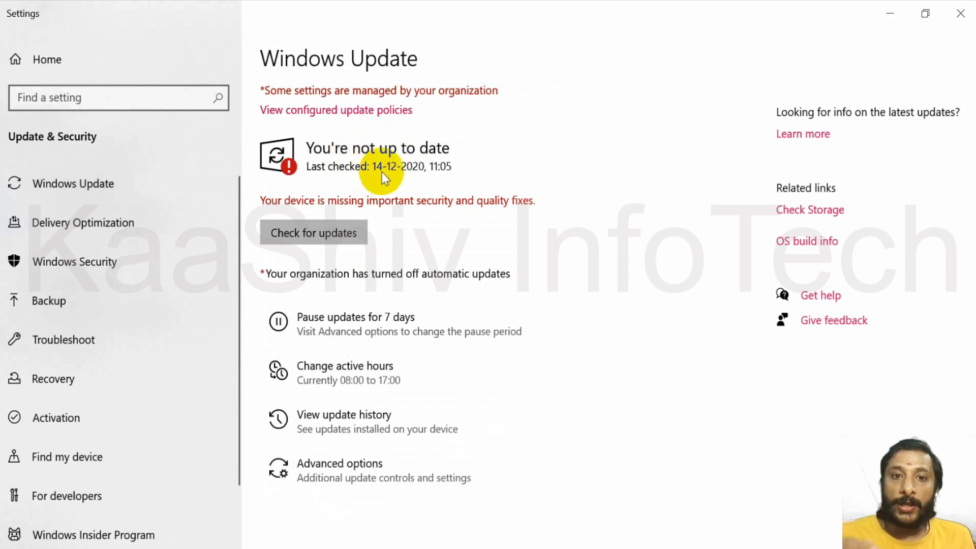
left_click(377, 336)
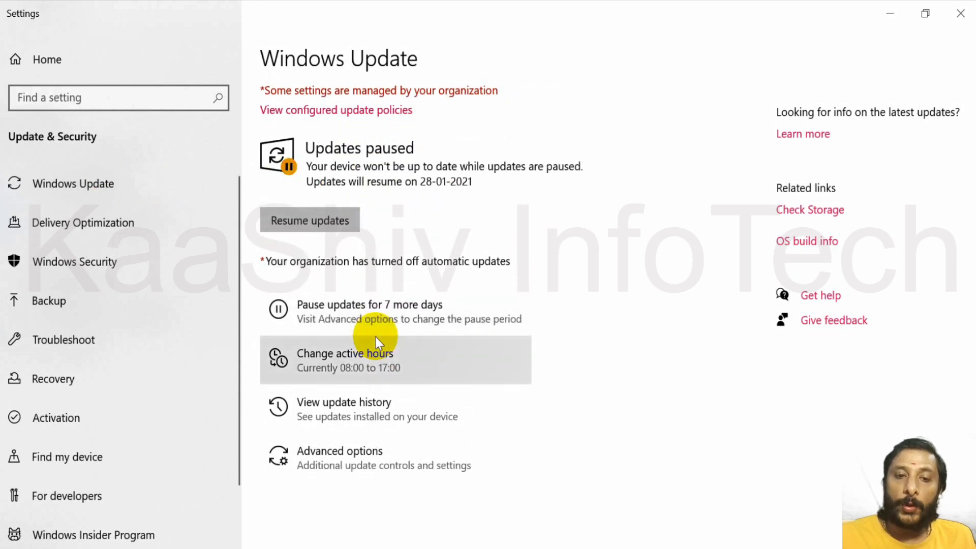
left_click(384, 309)
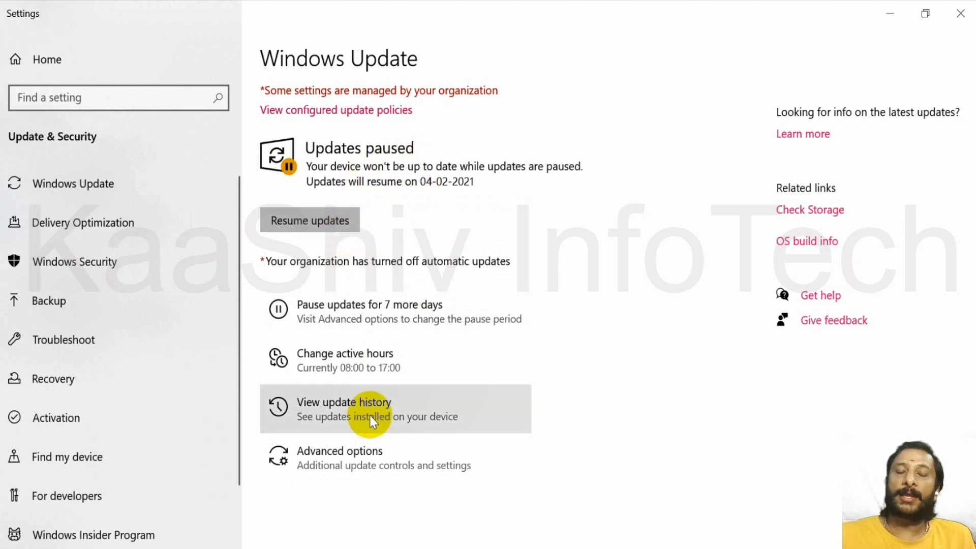
Step: Set updates to pause until 25 February 2021 in the Windows Update advanced options and close Settings
left_click(365, 450)
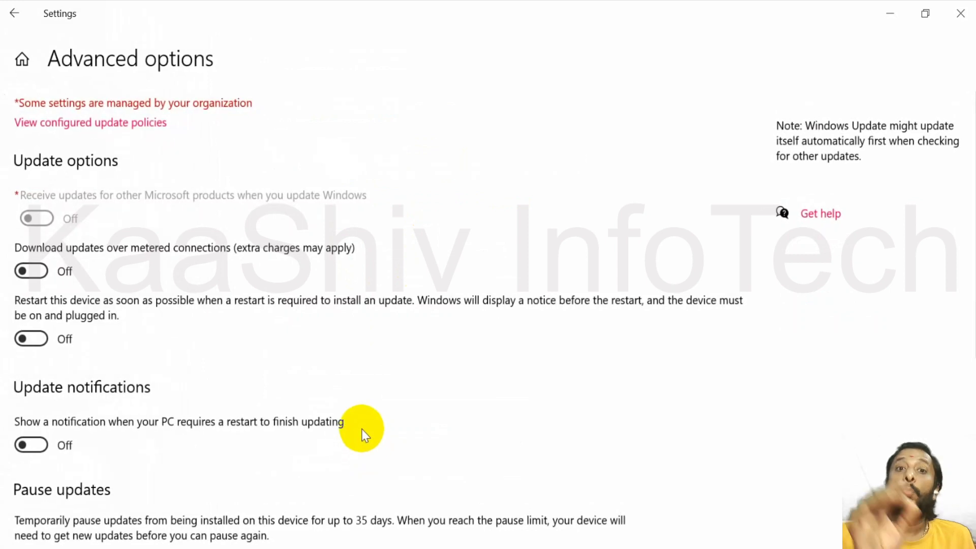
scroll(292, 385, "down", 5)
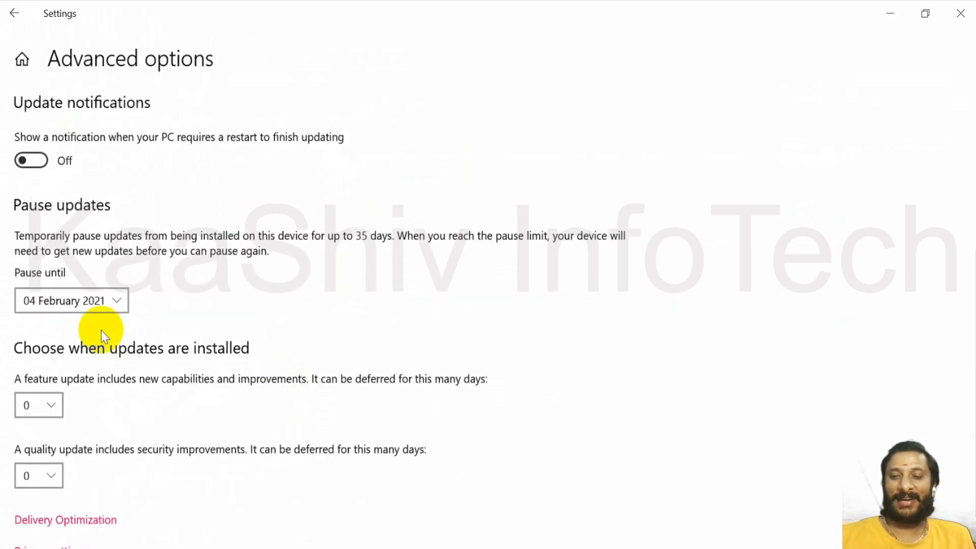
left_click(78, 310)
scroll(77, 356, "down", 5)
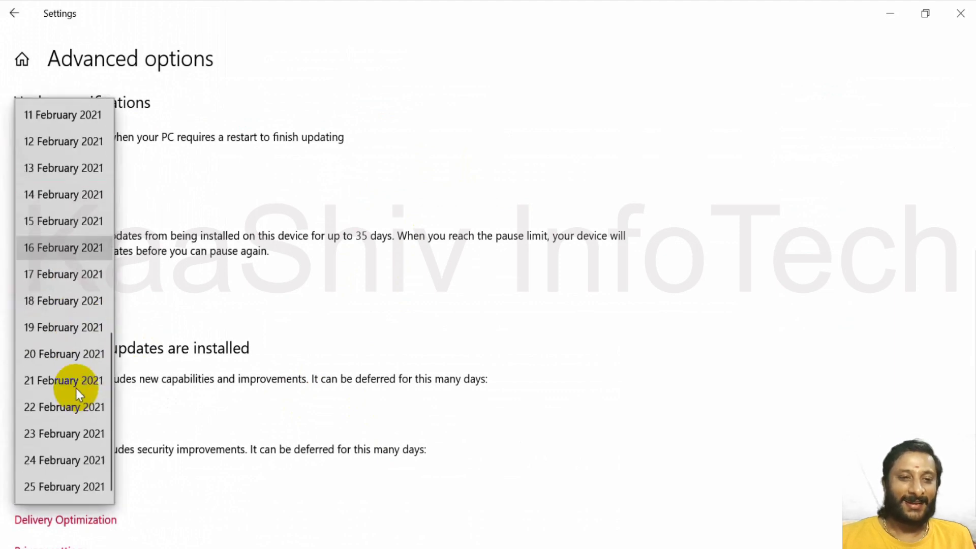
left_click(70, 488)
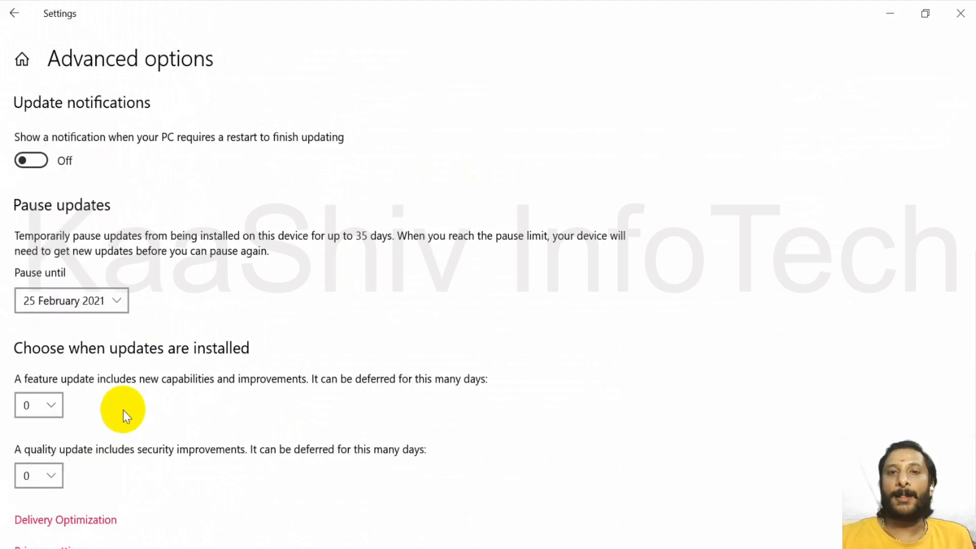
left_click(959, 13)
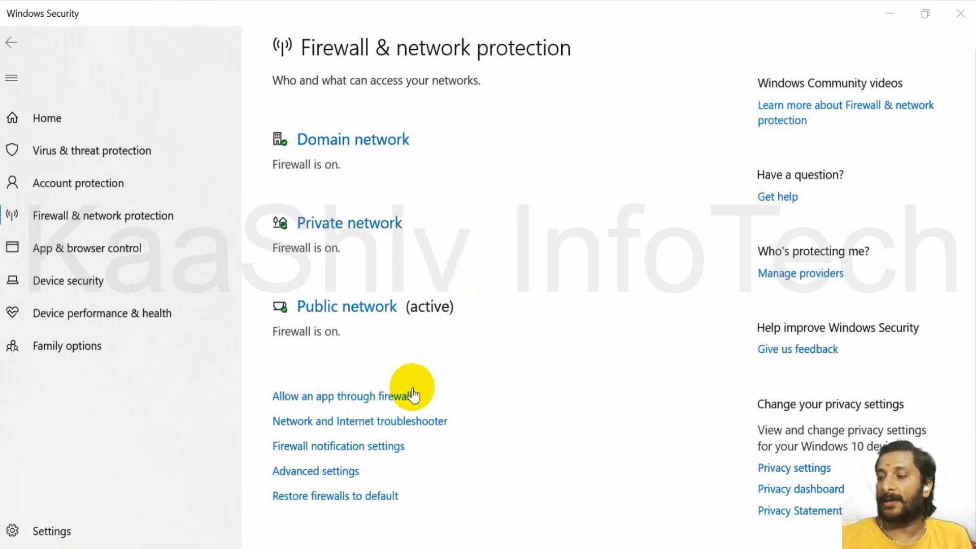
Step: Reopen the Network and Internet troubleshooter and expand the Bluetooth, Connection to a Workplace Using DirectAccess and Incoming Connections entries in turn
left_click(404, 423)
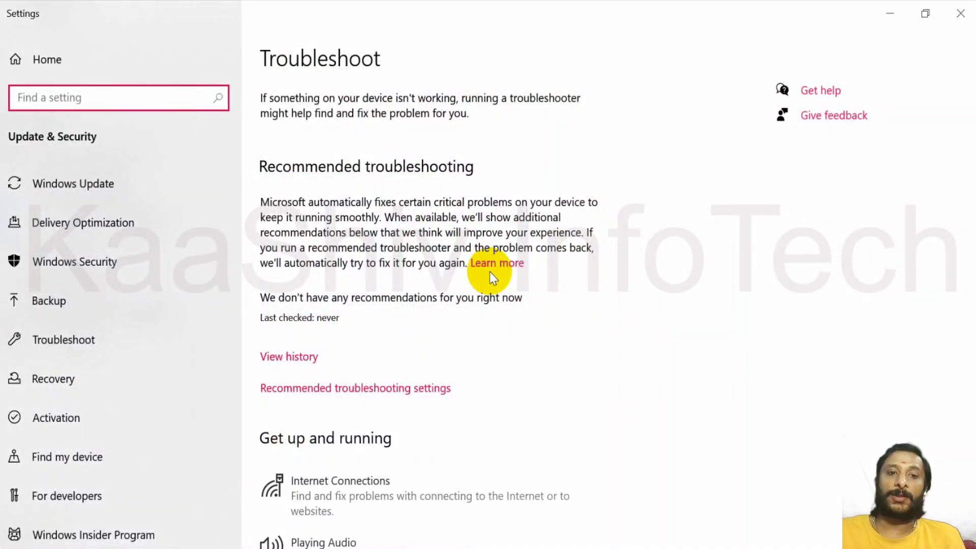
scroll(489, 272, "down", 4)
scroll(490, 272, "down", 8)
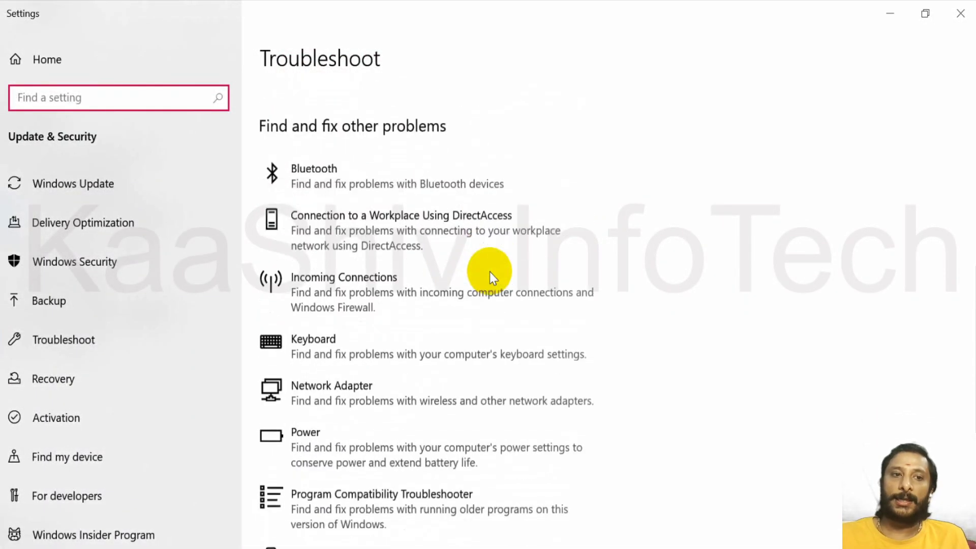
left_click(447, 188)
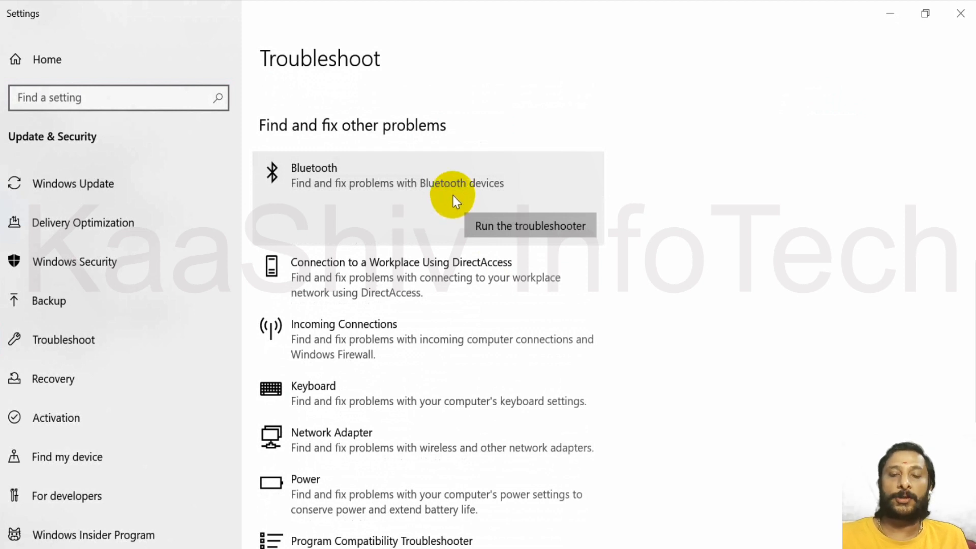
left_click(418, 283)
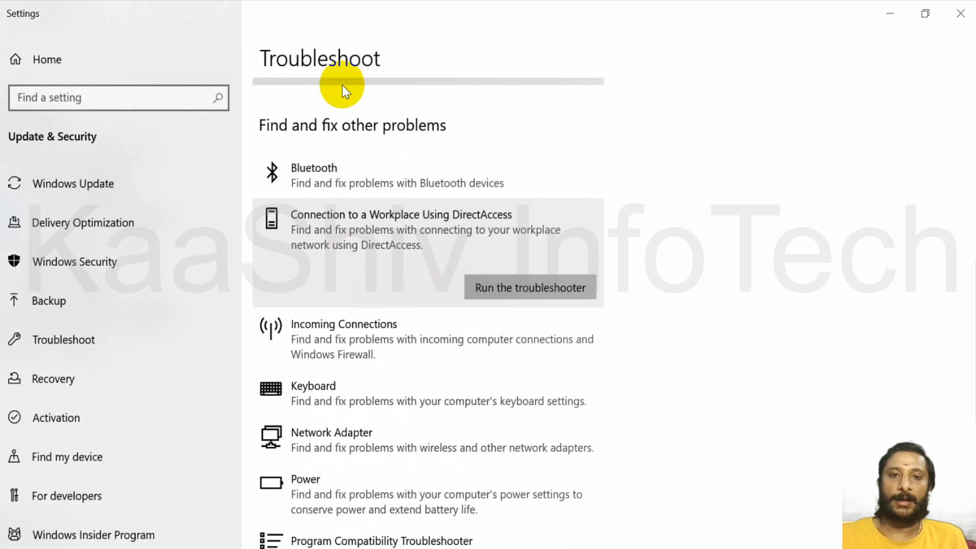
left_click(346, 328)
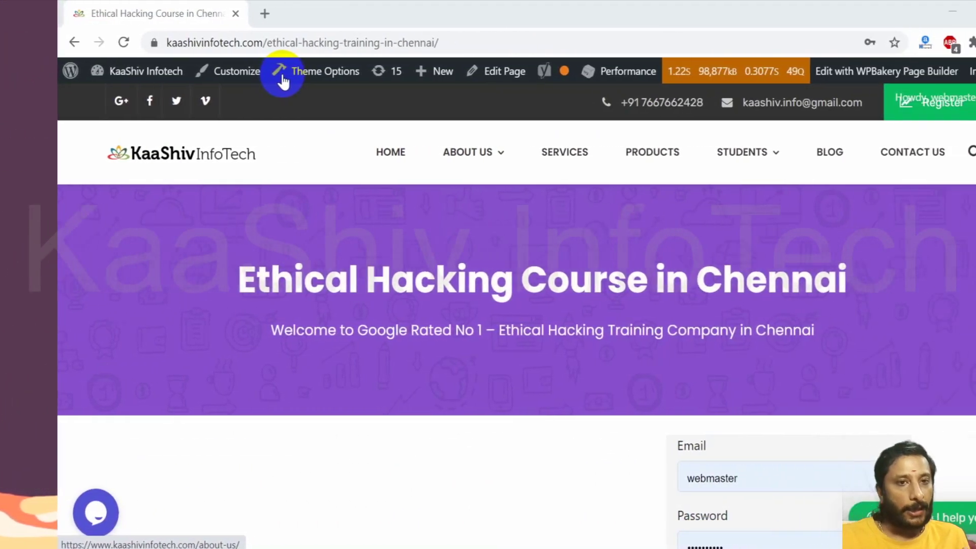
Step: Examine the web address of the Ethical Hacking Course in Chennai page and go down to its "What is IP Spoofing" section
double_click(251, 46)
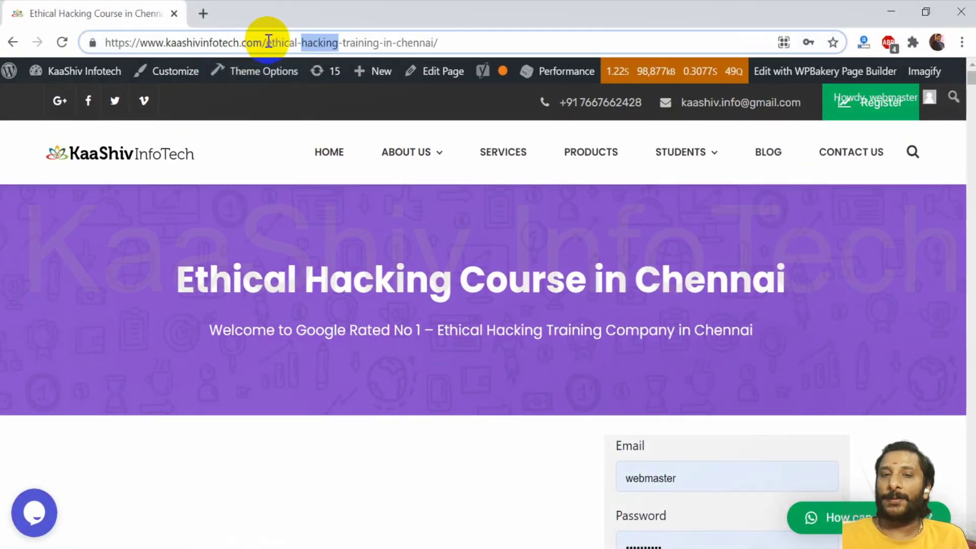
left_click(279, 42)
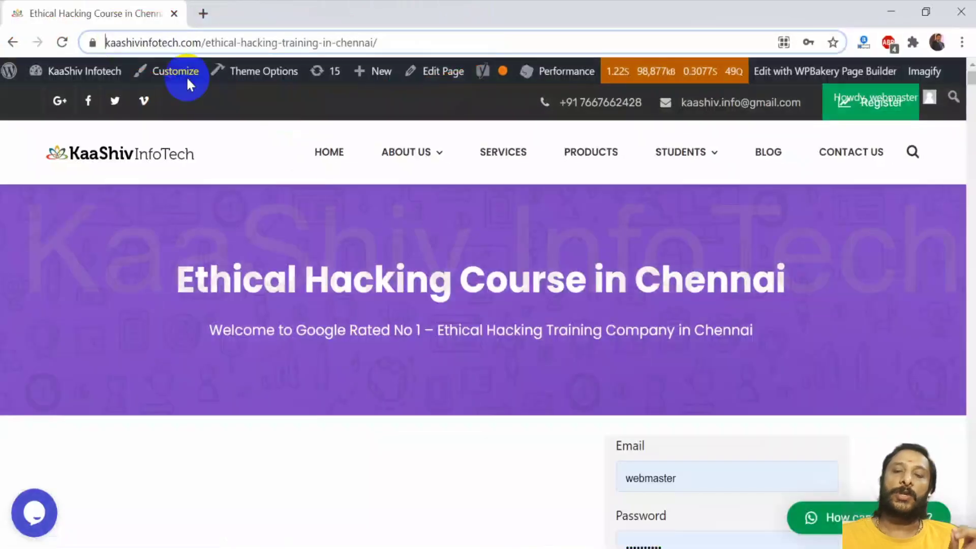
scroll(346, 236, "down", 15)
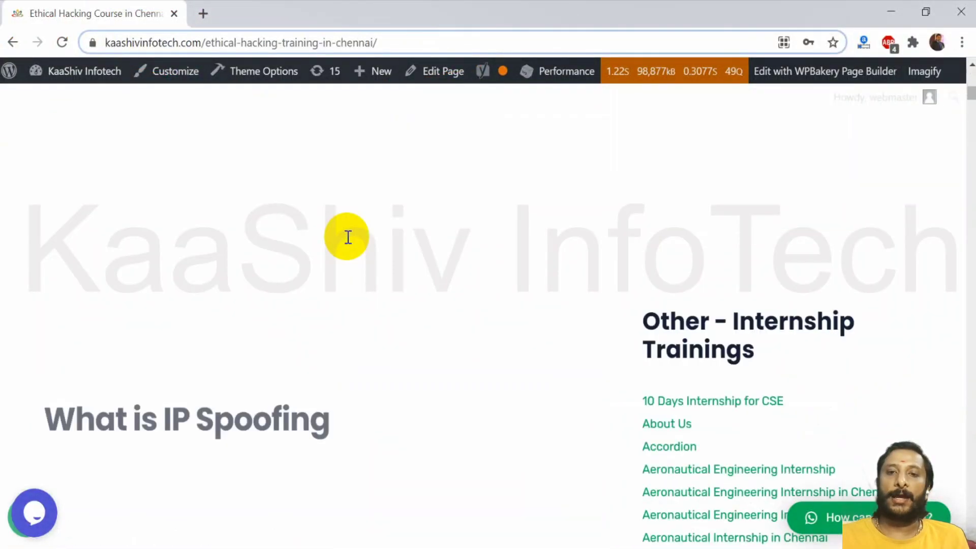
Step: Look through the course page's training, syllabus, feedback and internship sections, then highlight the "Ethical Hacking Interview Questions & Answers" heading
scroll(348, 237, "down", 20)
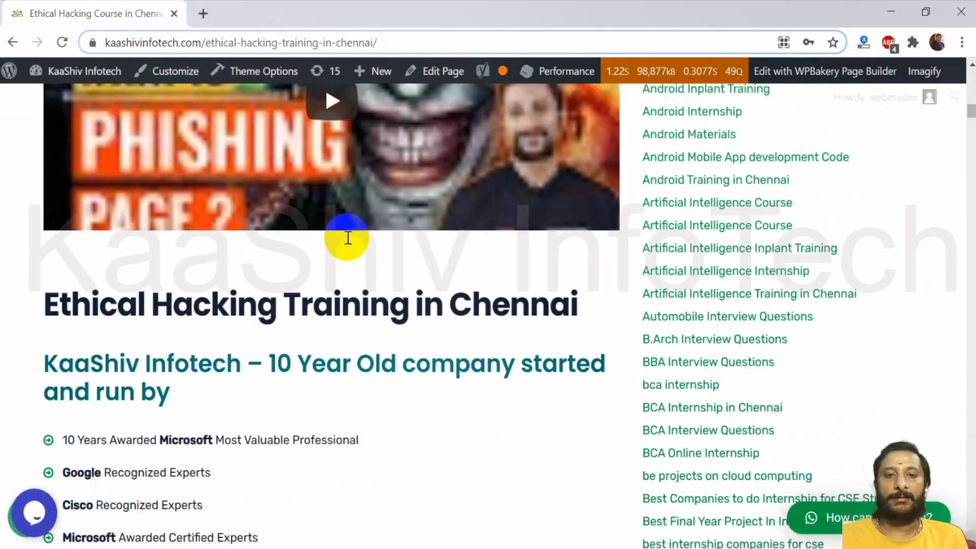
scroll(349, 243, "down", 20)
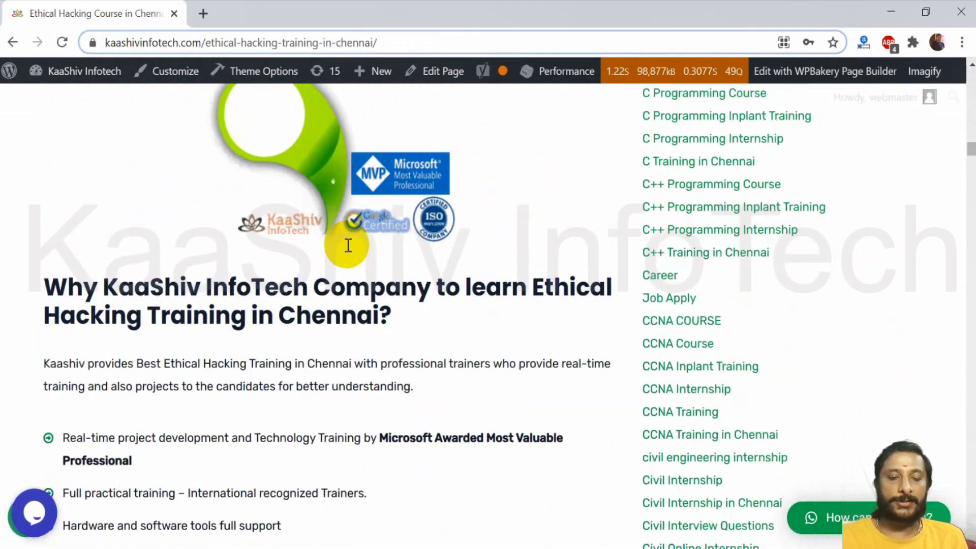
scroll(349, 245, "down", 20)
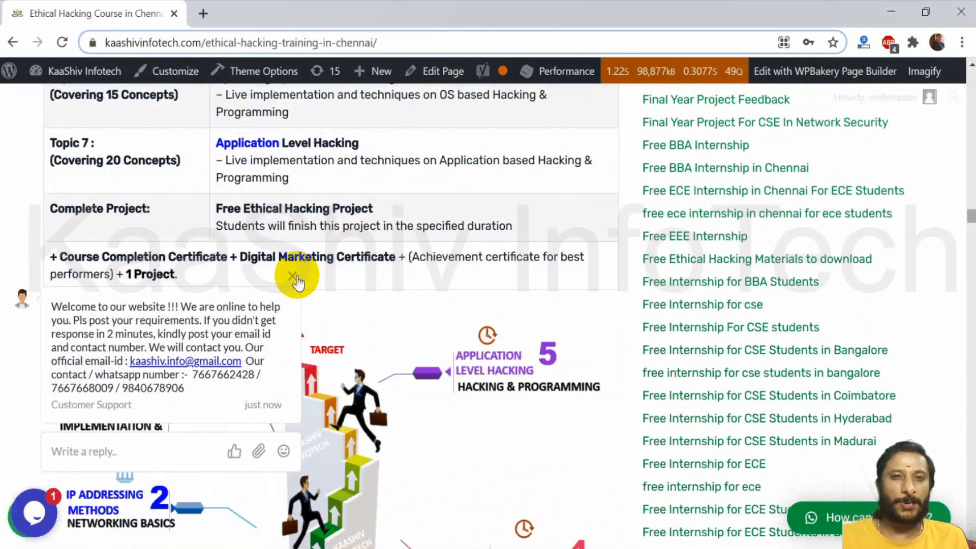
scroll(297, 280, "down", 20)
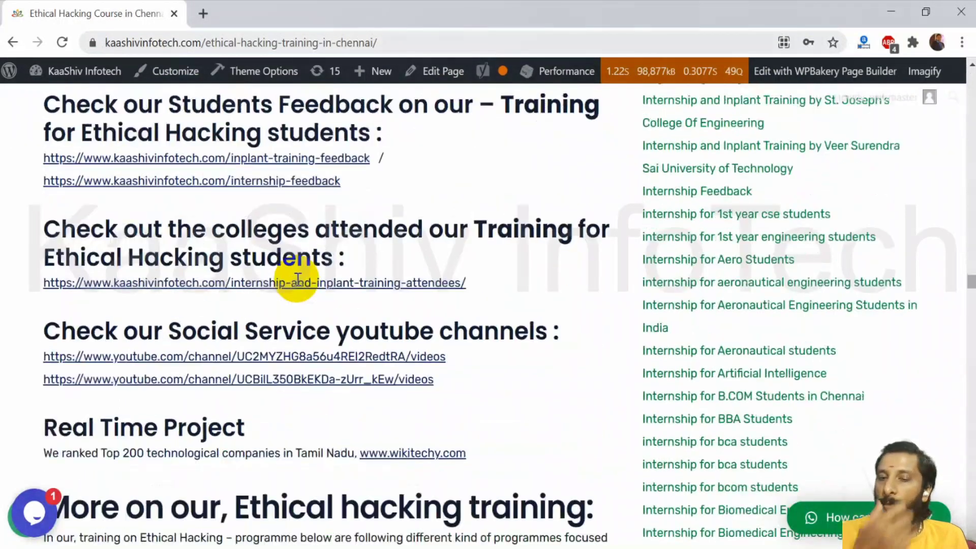
scroll(297, 279, "down", 20)
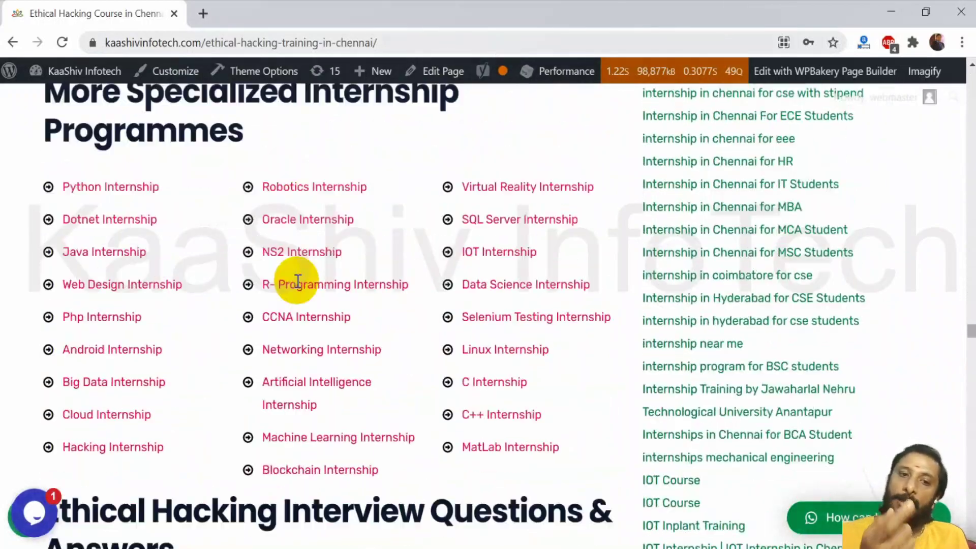
scroll(298, 281, "up", 15)
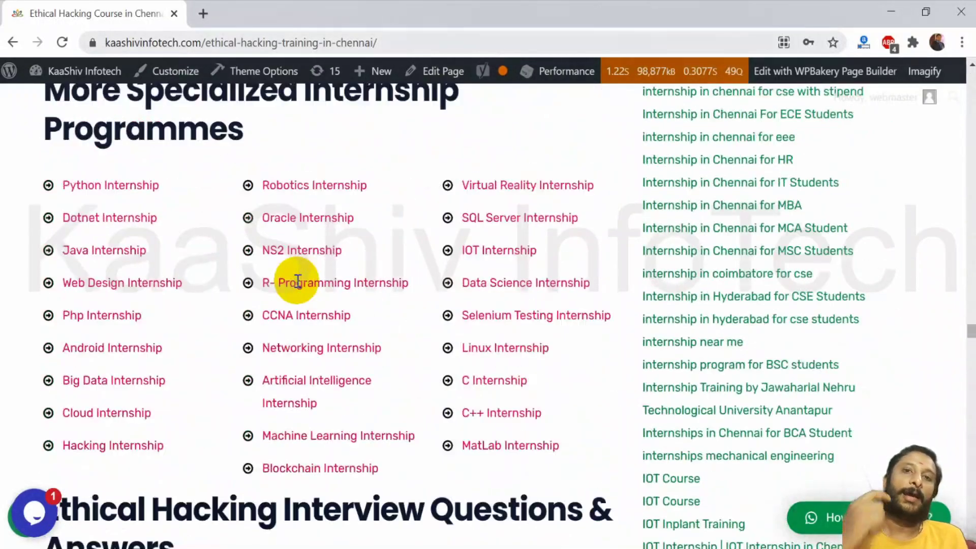
scroll(205, 361, "down", 4)
triple_click(65, 257)
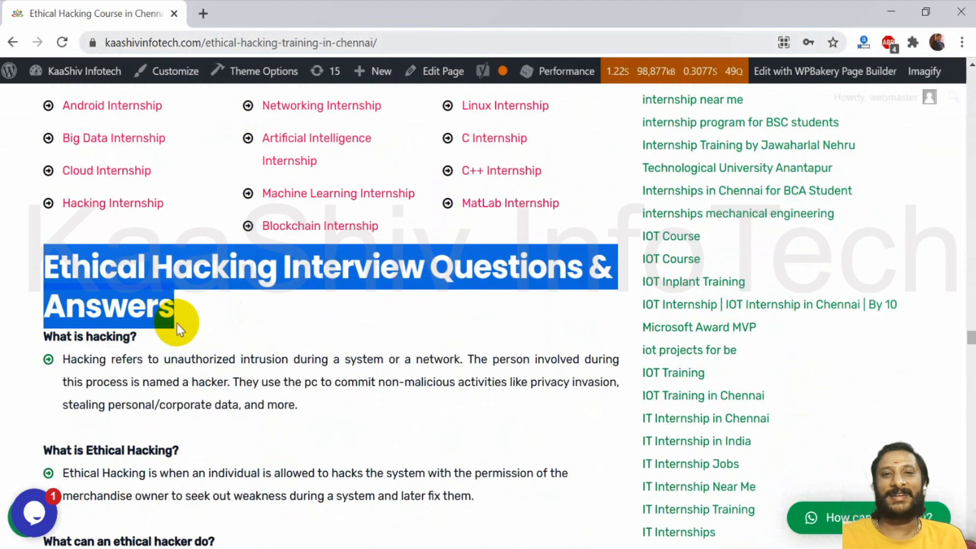
Step: Return to the "Ethical Hacking Course in Chennai" banner at the start of the page
key("Home")
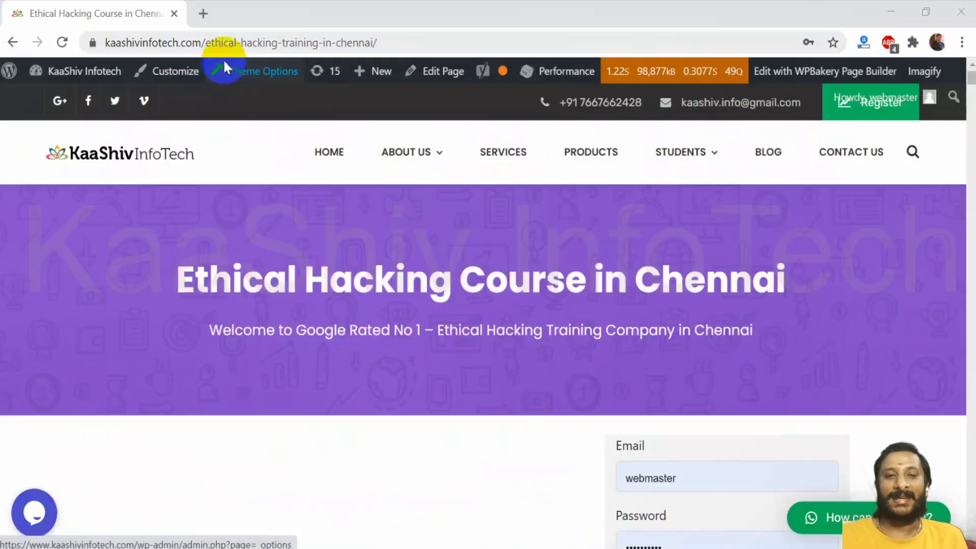
left_click(257, 42)
left_click(222, 81)
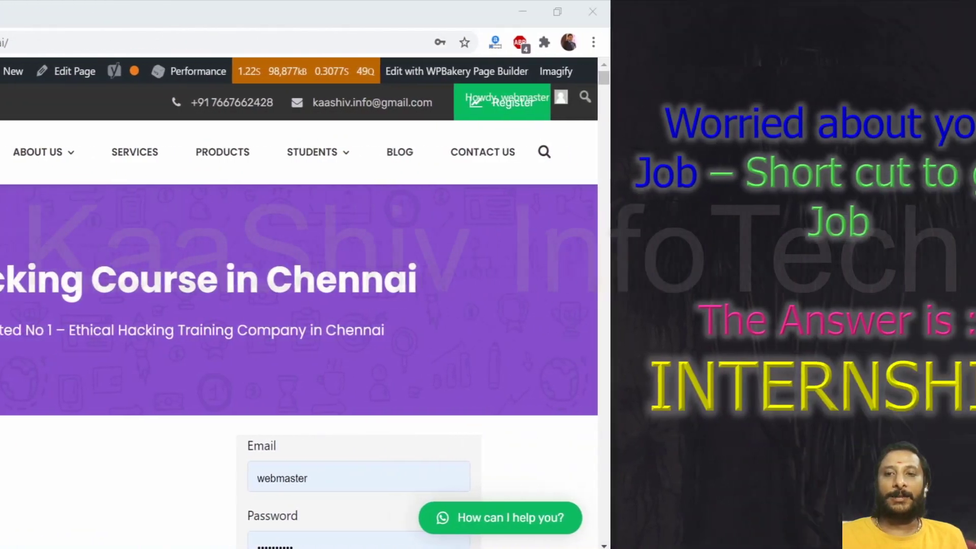